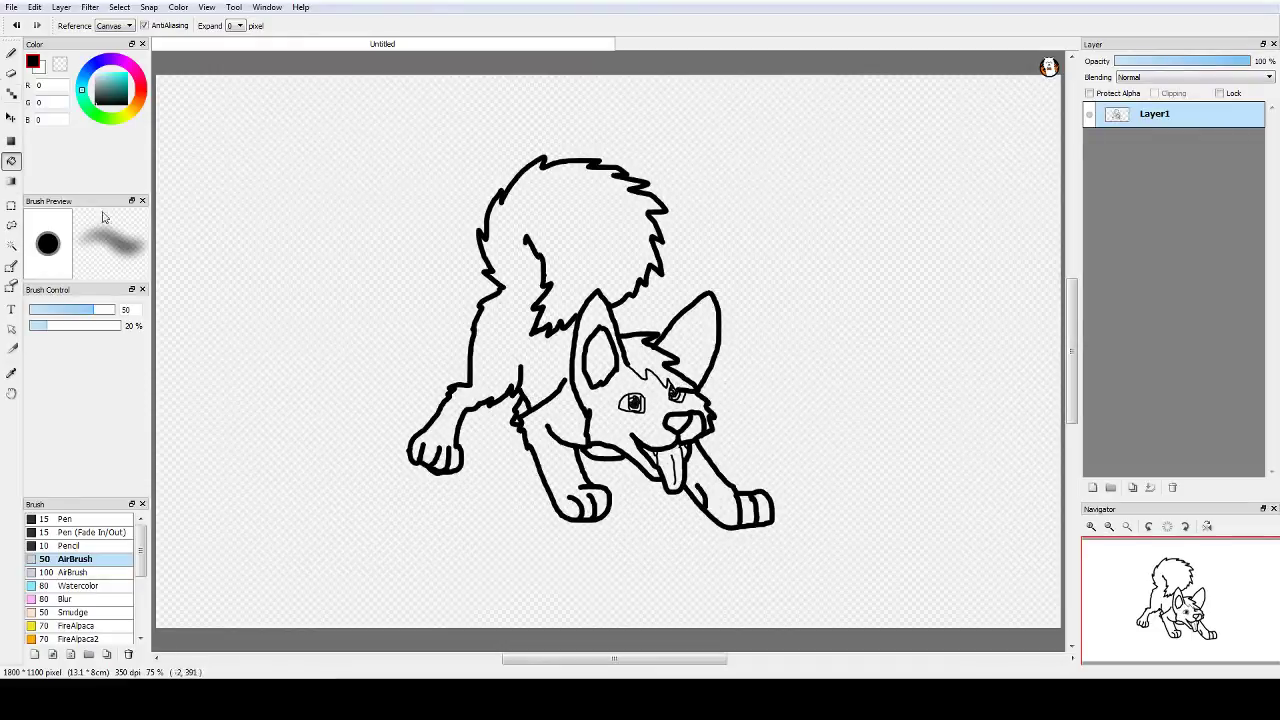
Step: Fill the irises of both of the dog's eyes with bright cyan, RGB 0, 255, 241
left_click_drag(122, 82, 130, 72)
left_click(637, 398)
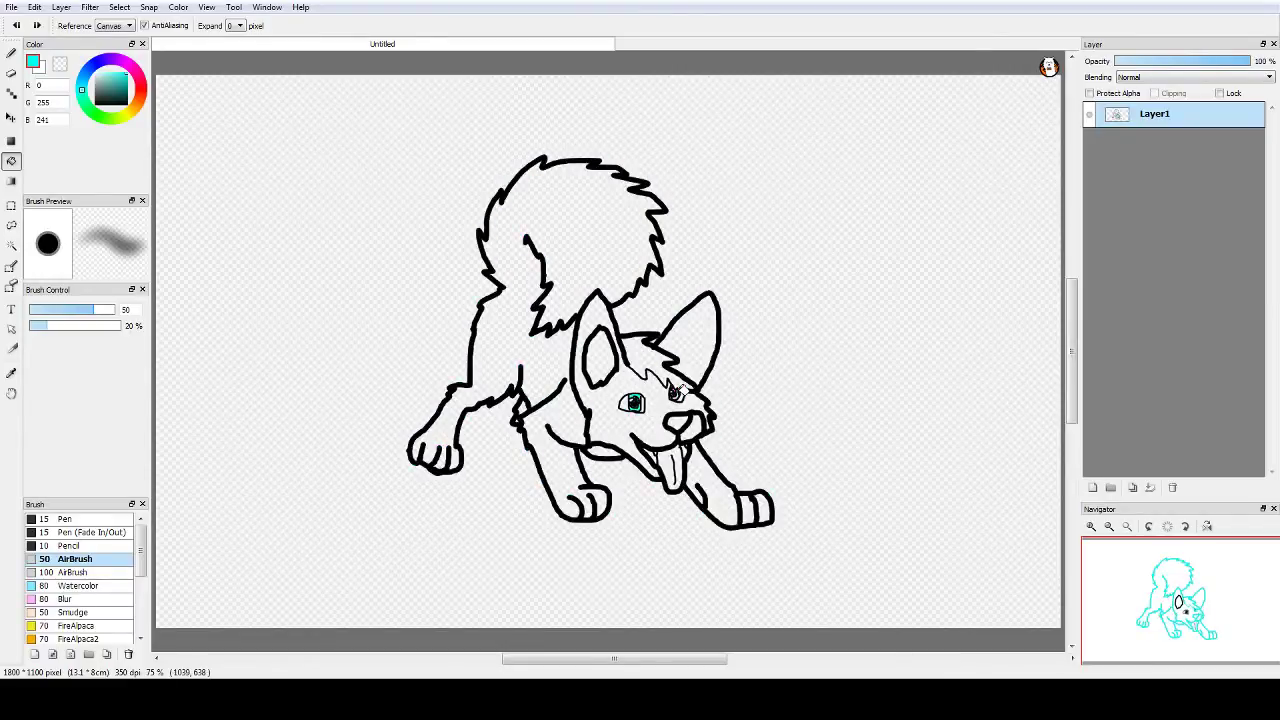
left_click(678, 395)
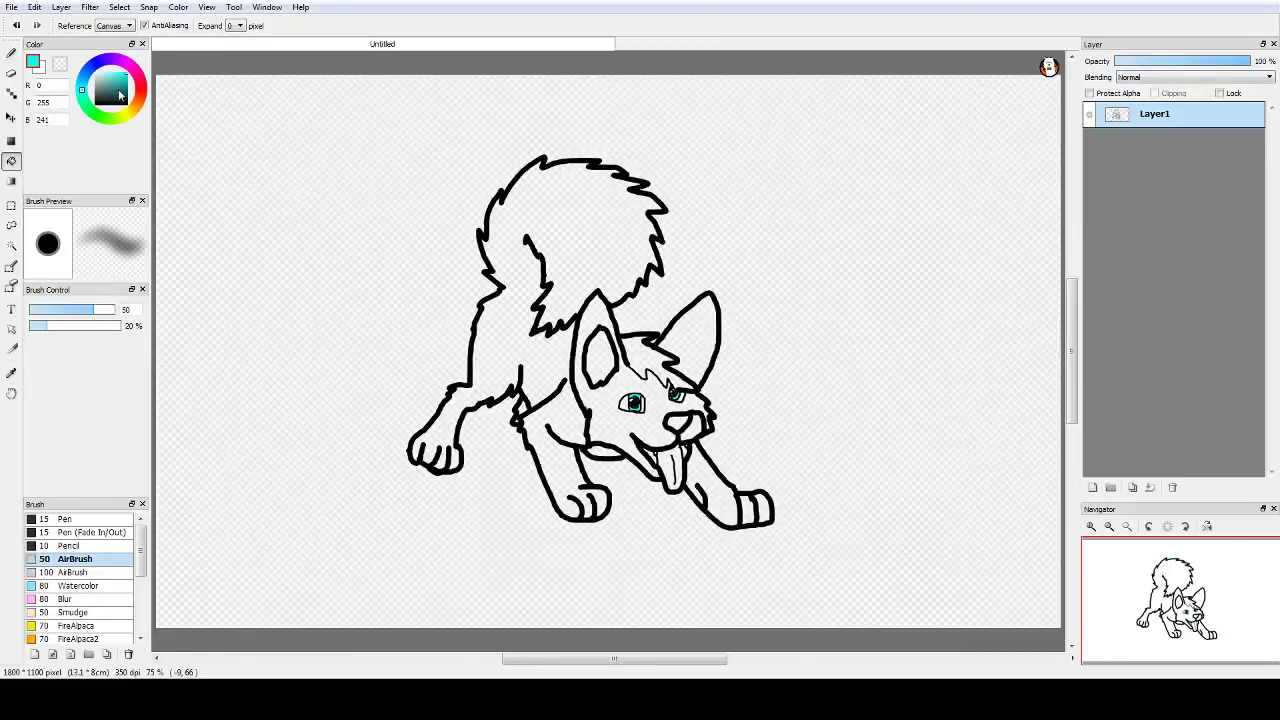
Step: Fill the dog's muzzle, face, front leg and toes, body, tail and far ear with white
left_click_drag(116, 90, 80, 67)
left_click(695, 430)
left_click(633, 421)
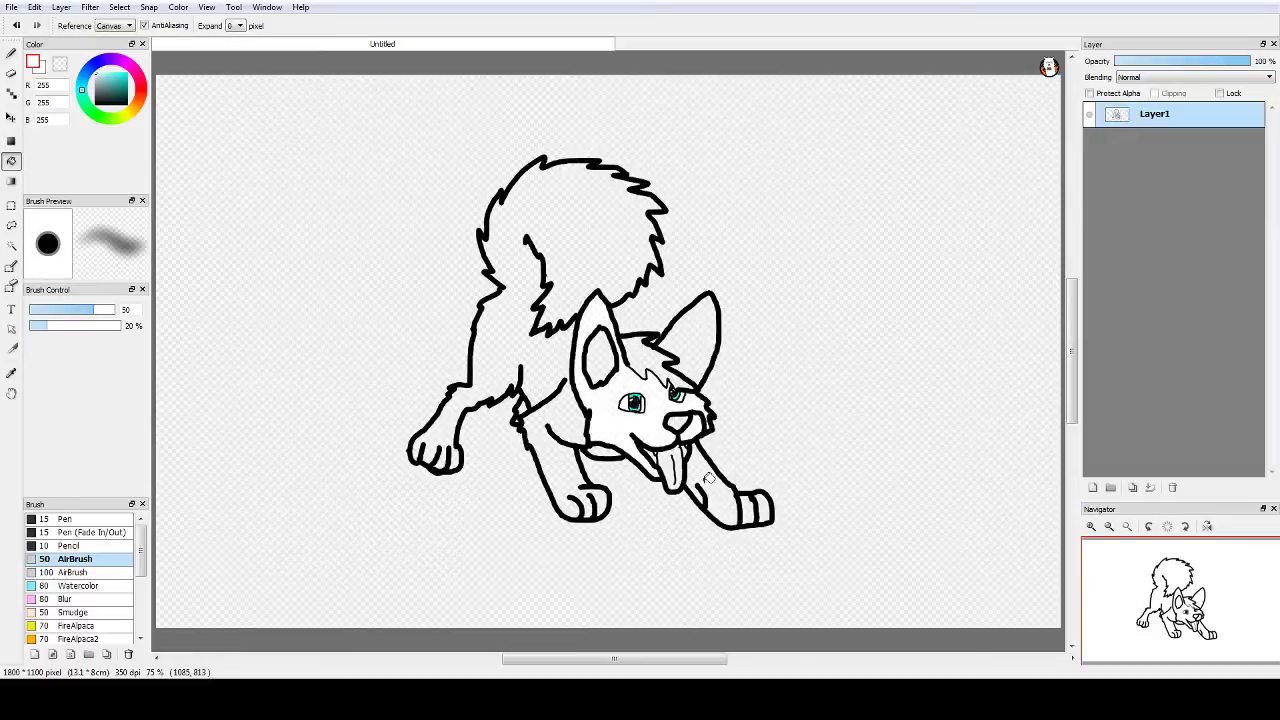
left_click_drag(699, 473, 763, 505)
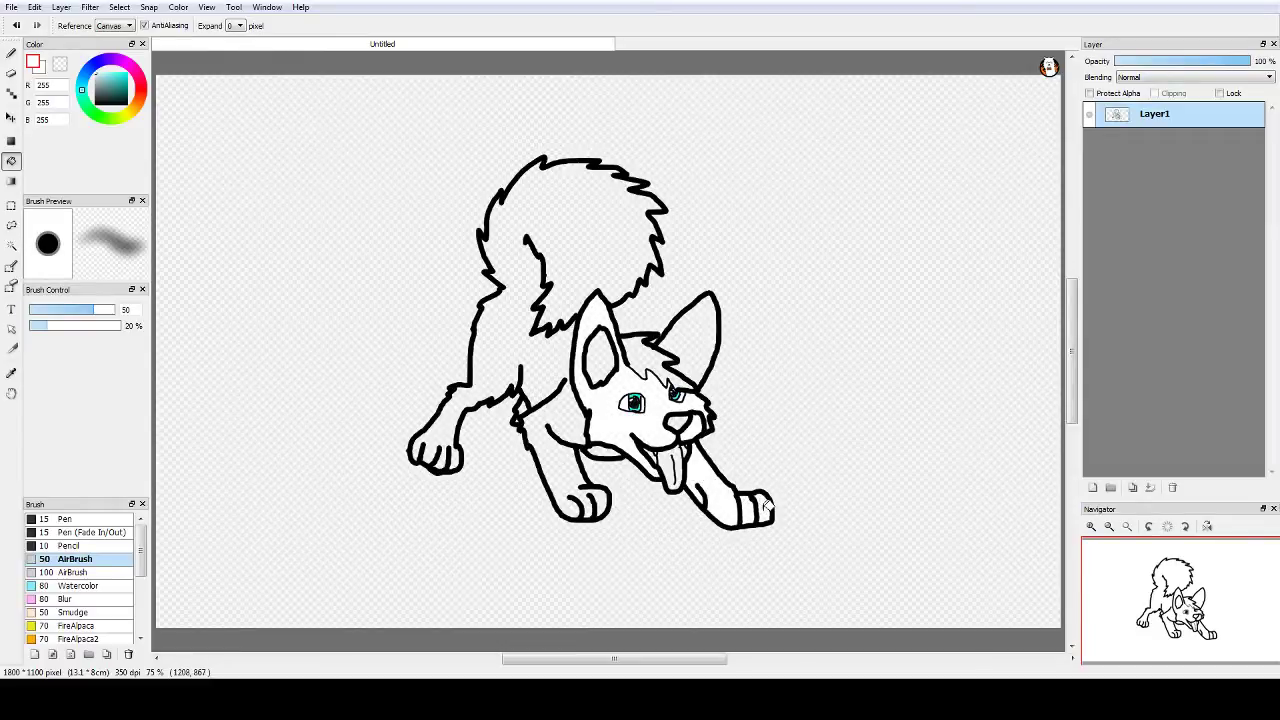
left_click(622, 268)
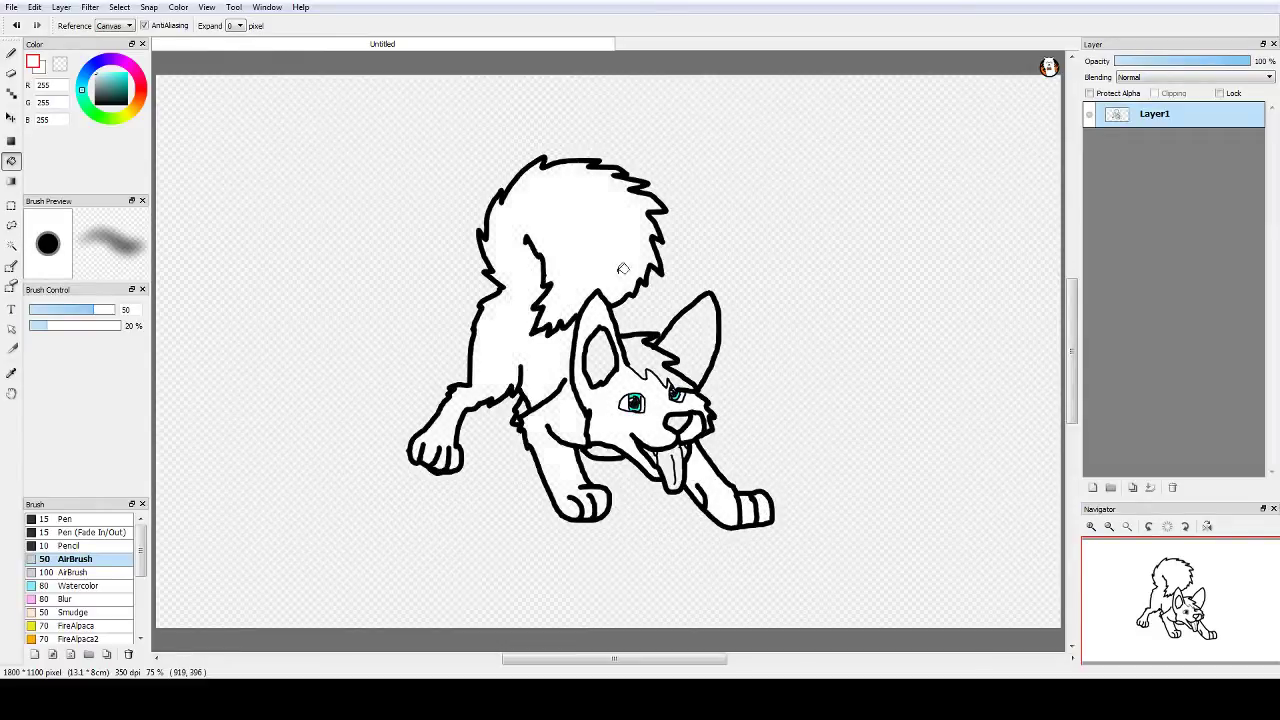
left_click(690, 340)
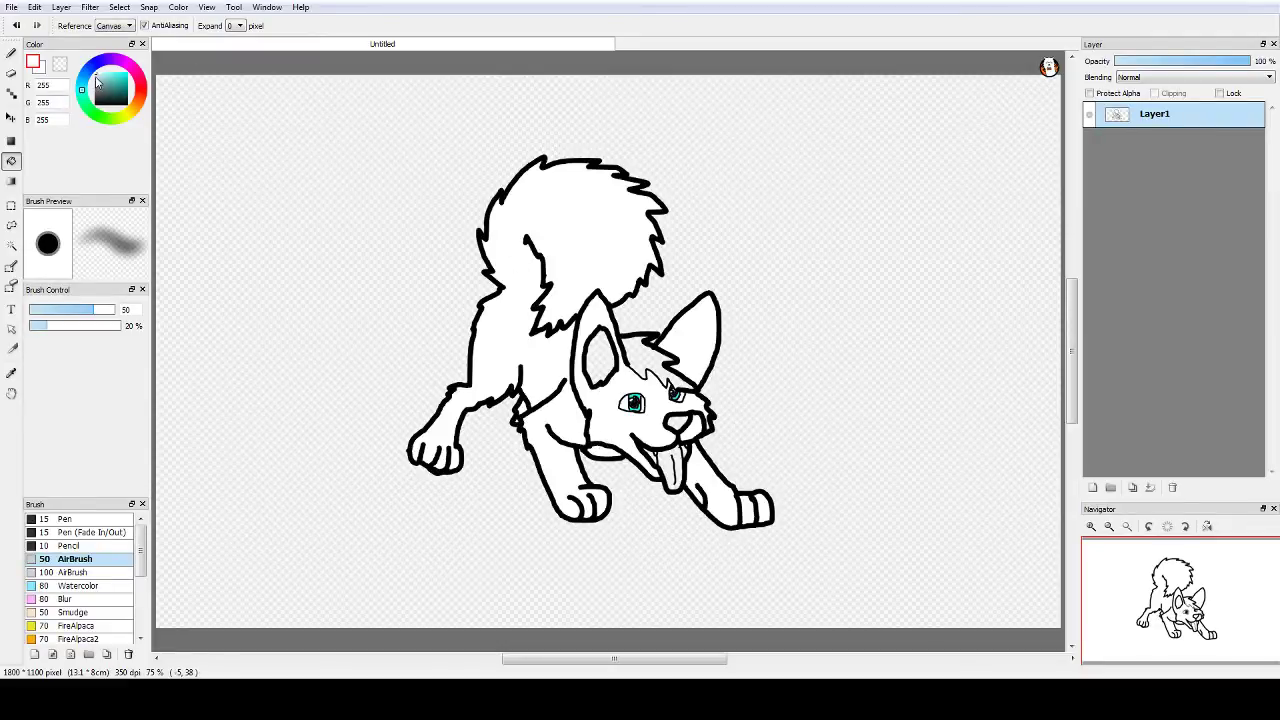
Step: Fill the hair tuft on the head with light grey, RGB 214, 219, 218, and the nose with black
left_click_drag(642, 353, 648, 351)
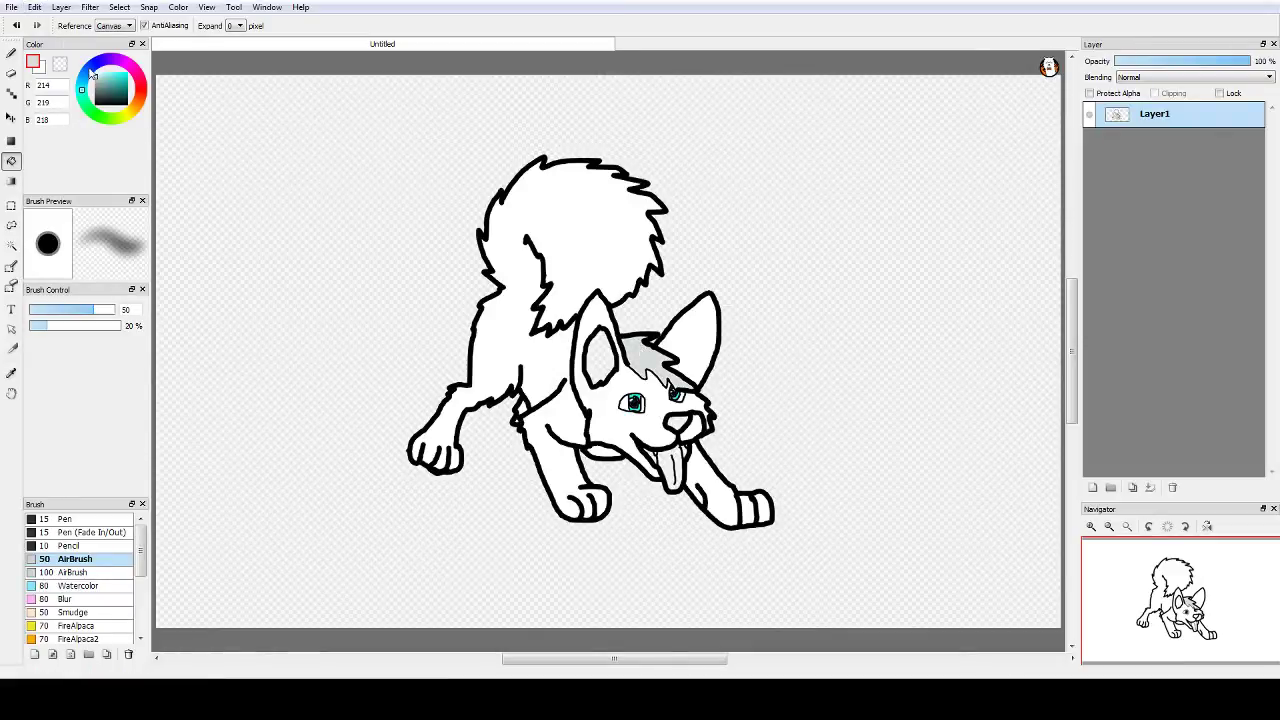
left_click_drag(99, 81, 96, 104)
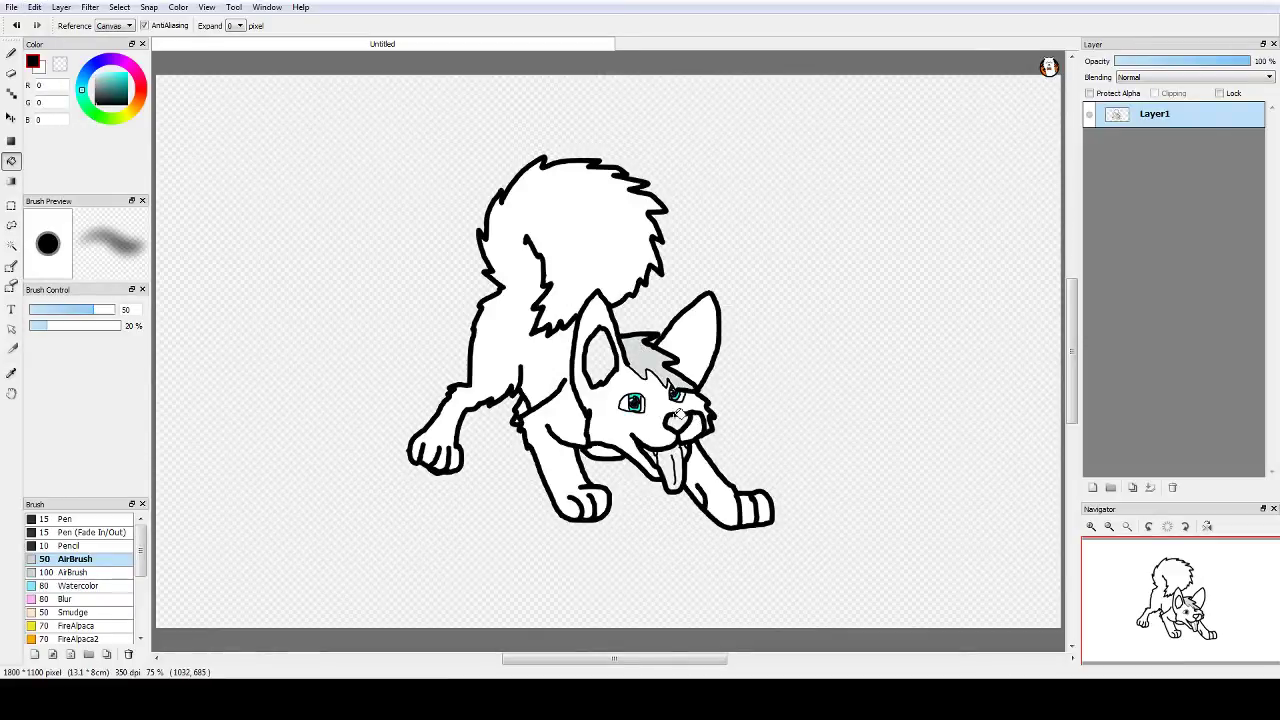
left_click_drag(678, 418, 679, 414)
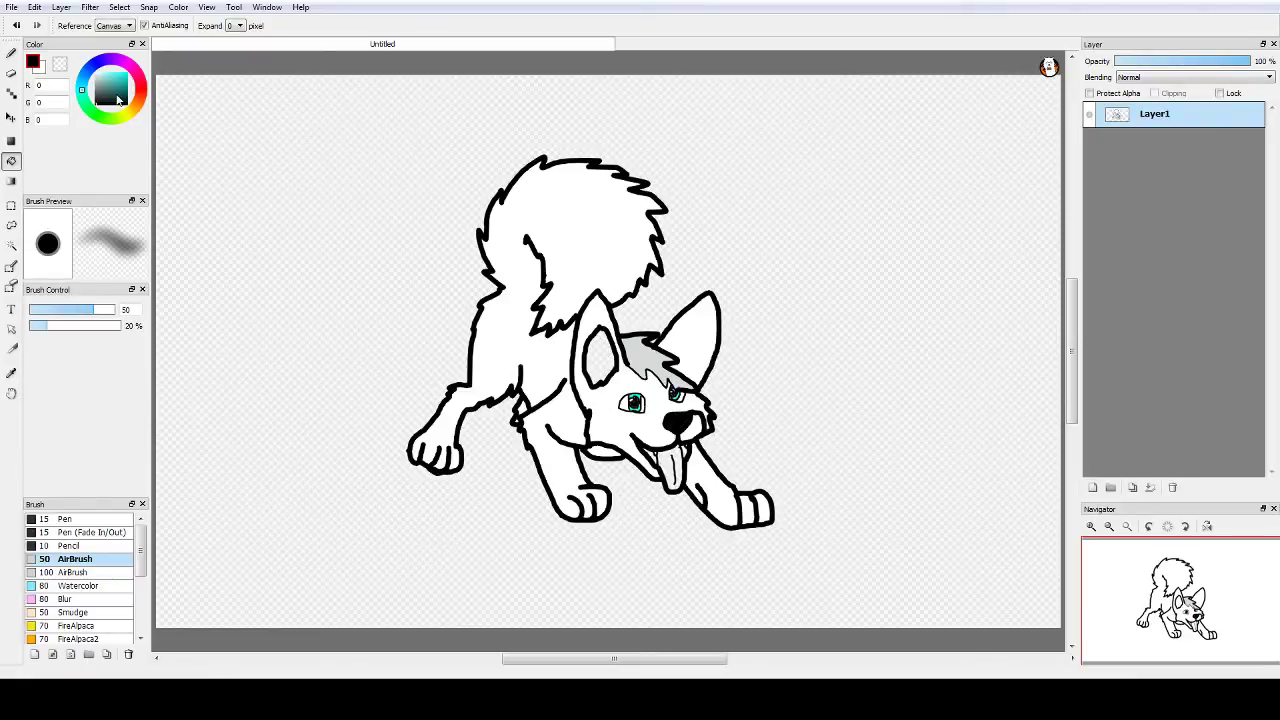
Step: Fill the inside of the dog's near ear with light pink, RGB 255, 189, 239
left_click(131, 70)
left_click_drag(104, 80, 108, 80)
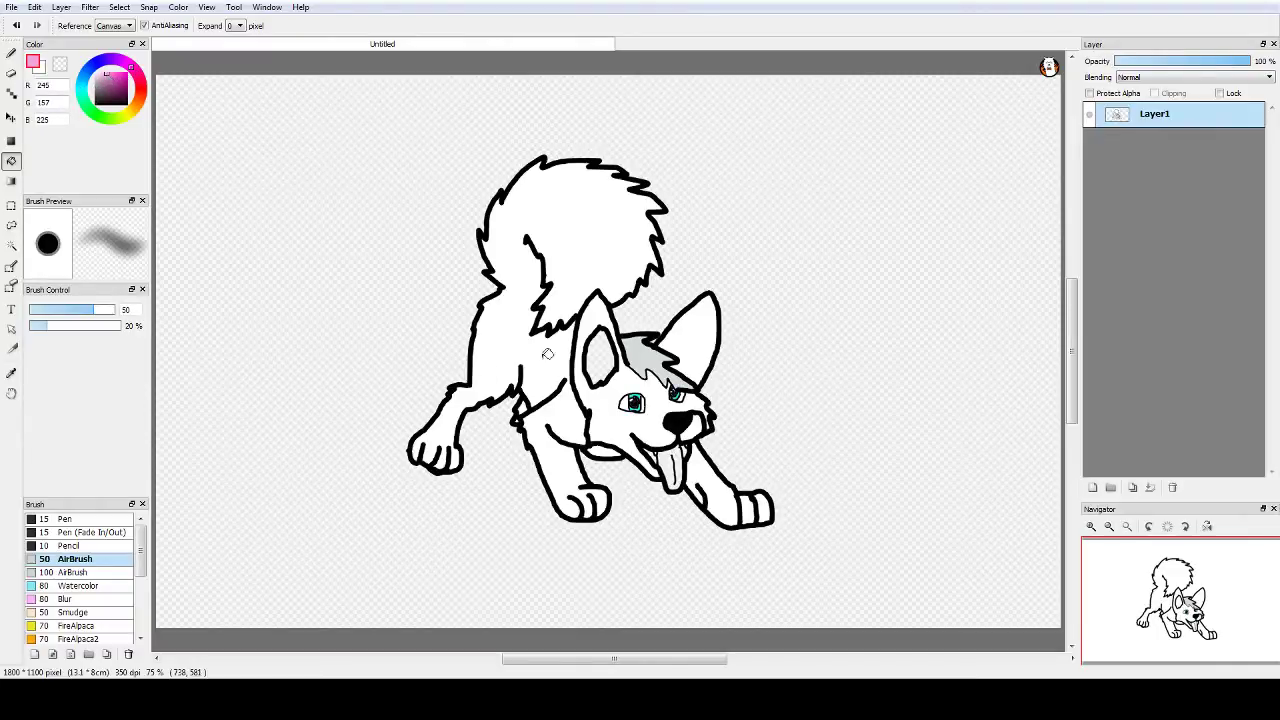
left_click(600, 356)
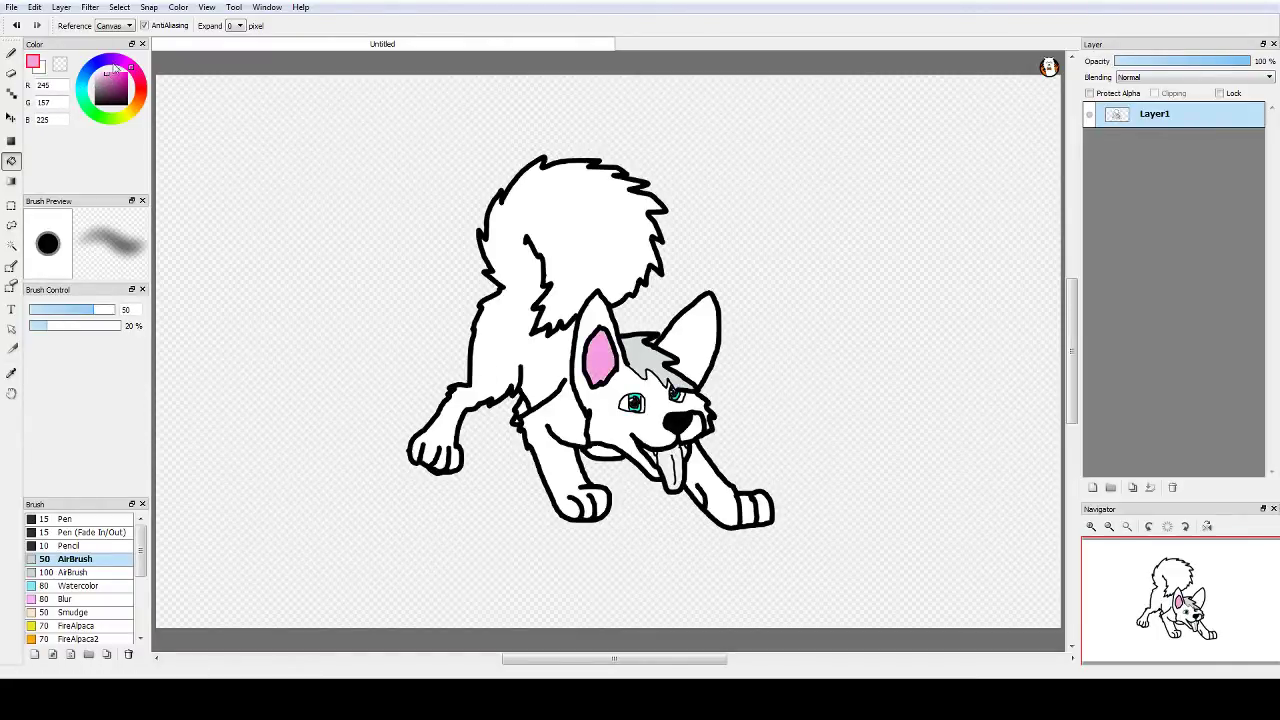
left_click_drag(112, 82, 106, 77)
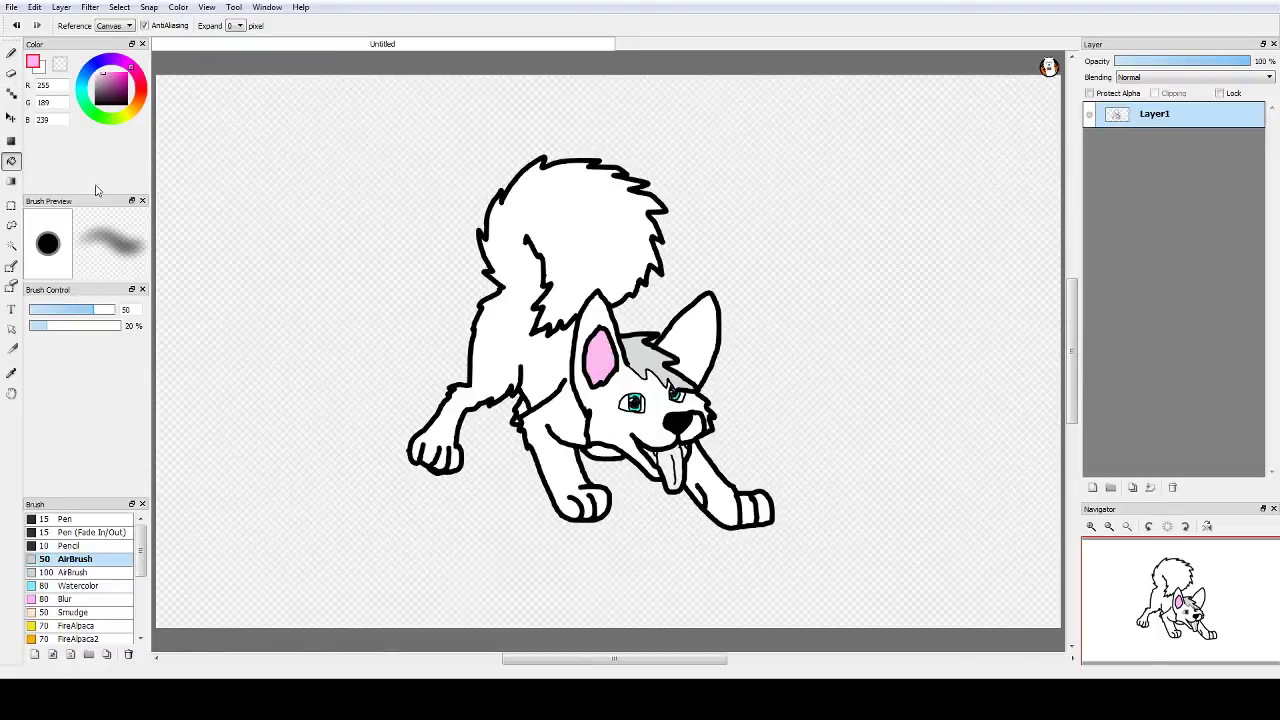
Step: Fill the tongue with salmon, RGB 255, 136, 128, and the inside of the mouth with red, RGB 255, 70, 57
mouse_move(112, 86)
left_mouse_down()
mouse_move(98, 82)
mouse_move(126, 72)
mouse_move(113, 72)
left_mouse_up()
left_click(141, 90)
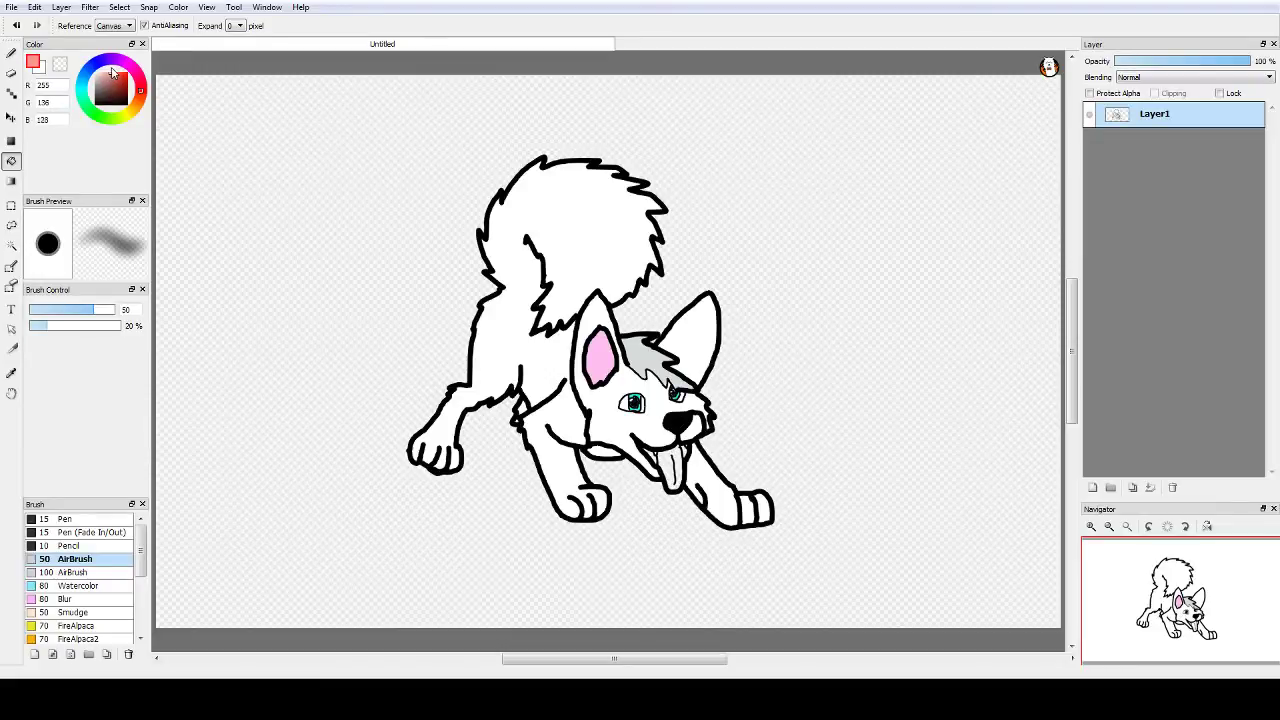
left_click(670, 466)
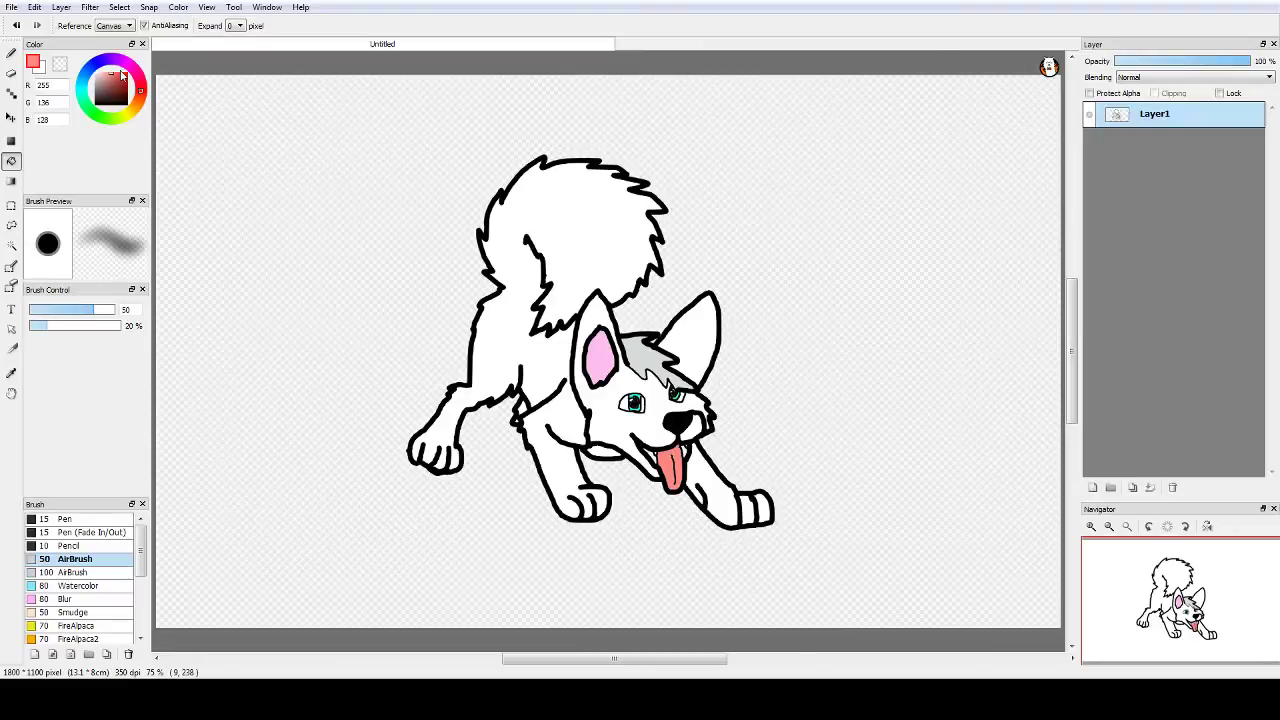
left_click_drag(121, 73, 121, 76)
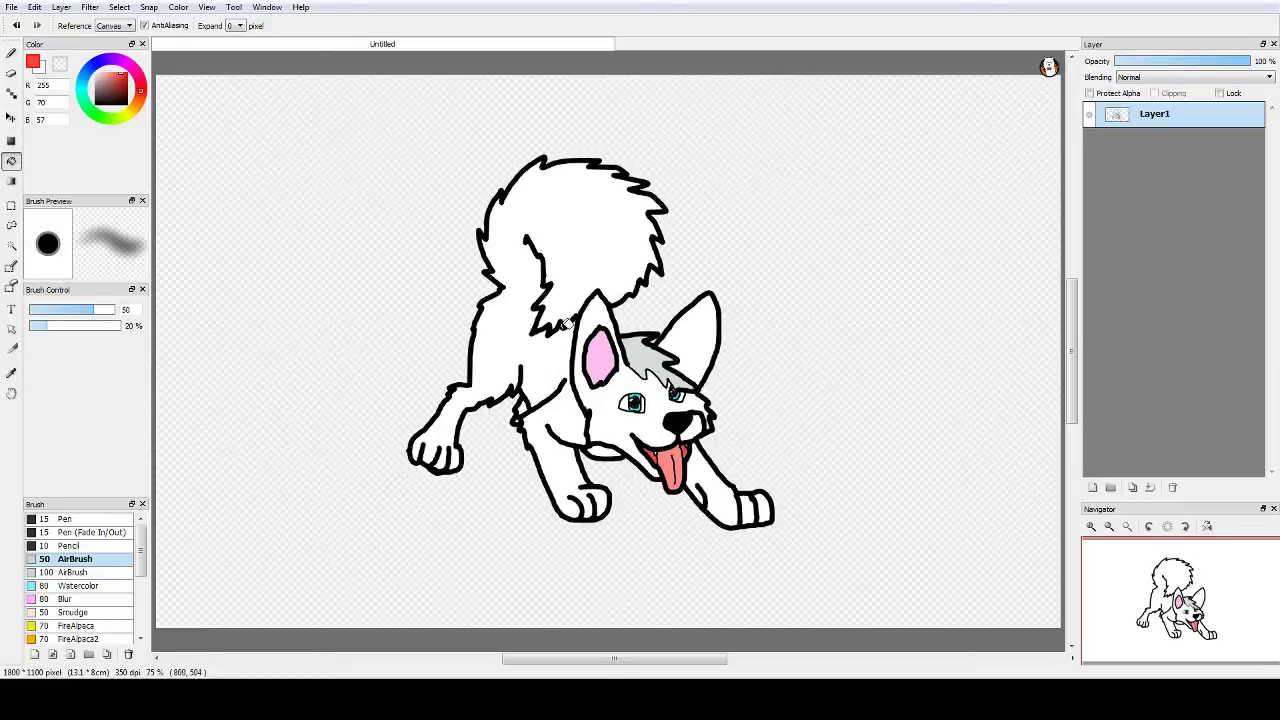
Step: Draw a wavy shoreline on both sides of the tail to the canvas edges with the size 10 Pencil in sand, RGB 229, 210, 151
mouse_move(106, 88)
left_mouse_down()
mouse_move(93, 81)
mouse_move(96, 92)
left_mouse_up()
left_click(12, 54)
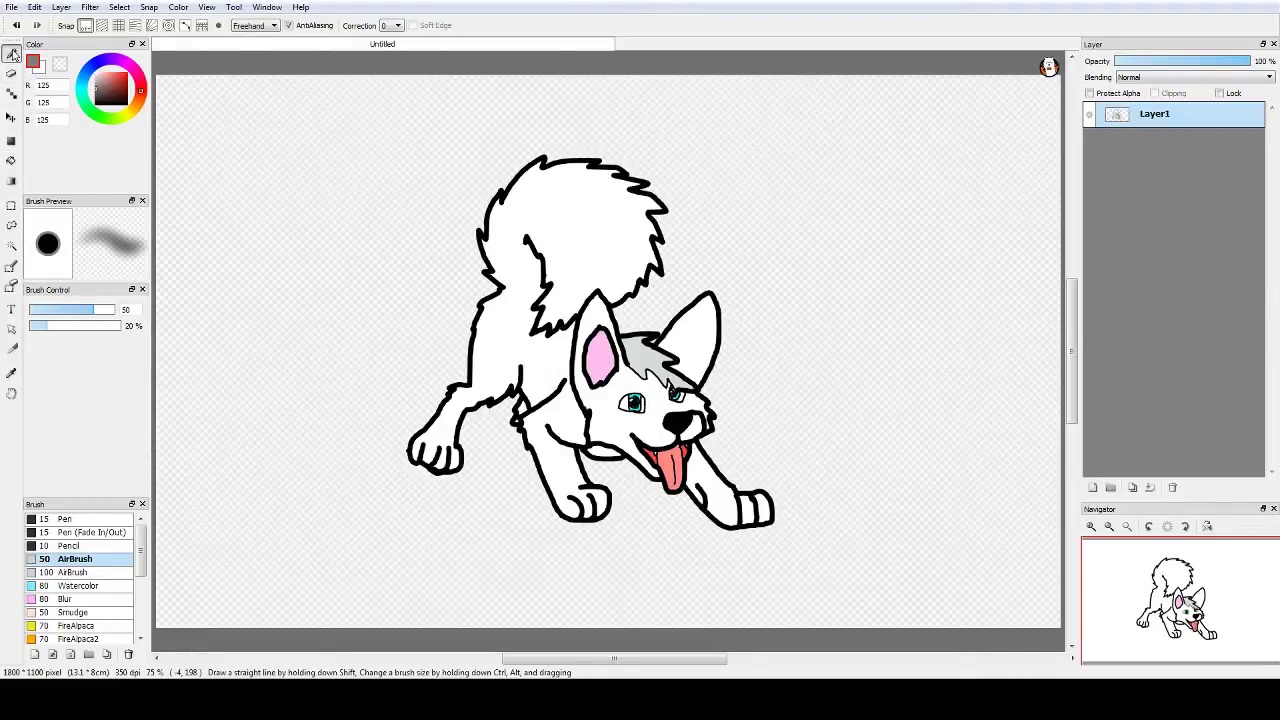
left_click(131, 113)
left_click_drag(113, 87, 106, 76)
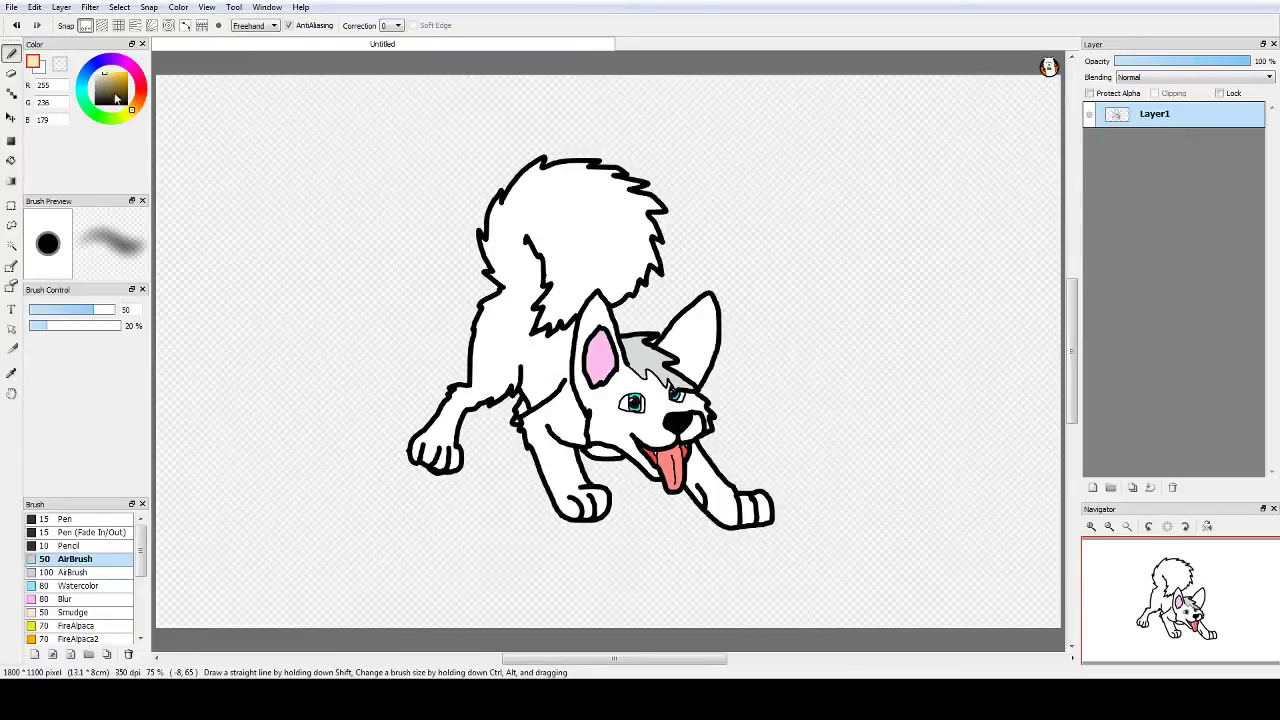
left_click(108, 80)
left_click_drag(107, 80, 106, 75)
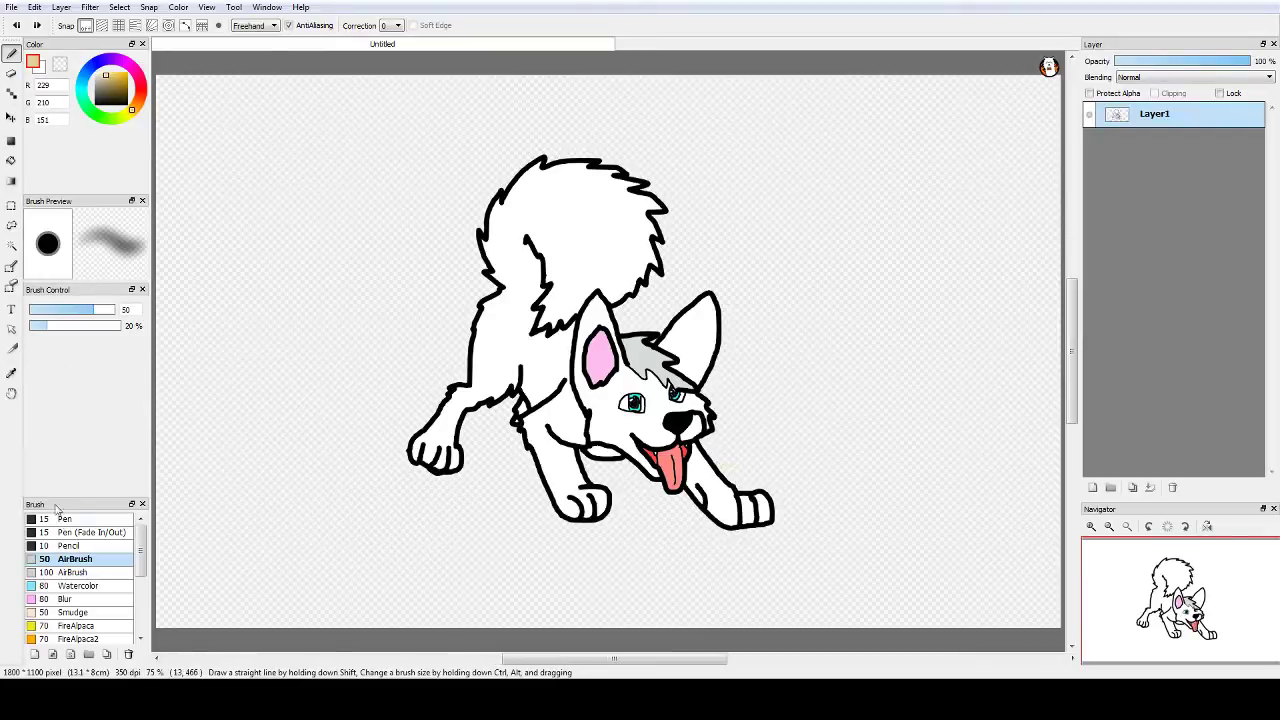
left_click(85, 545)
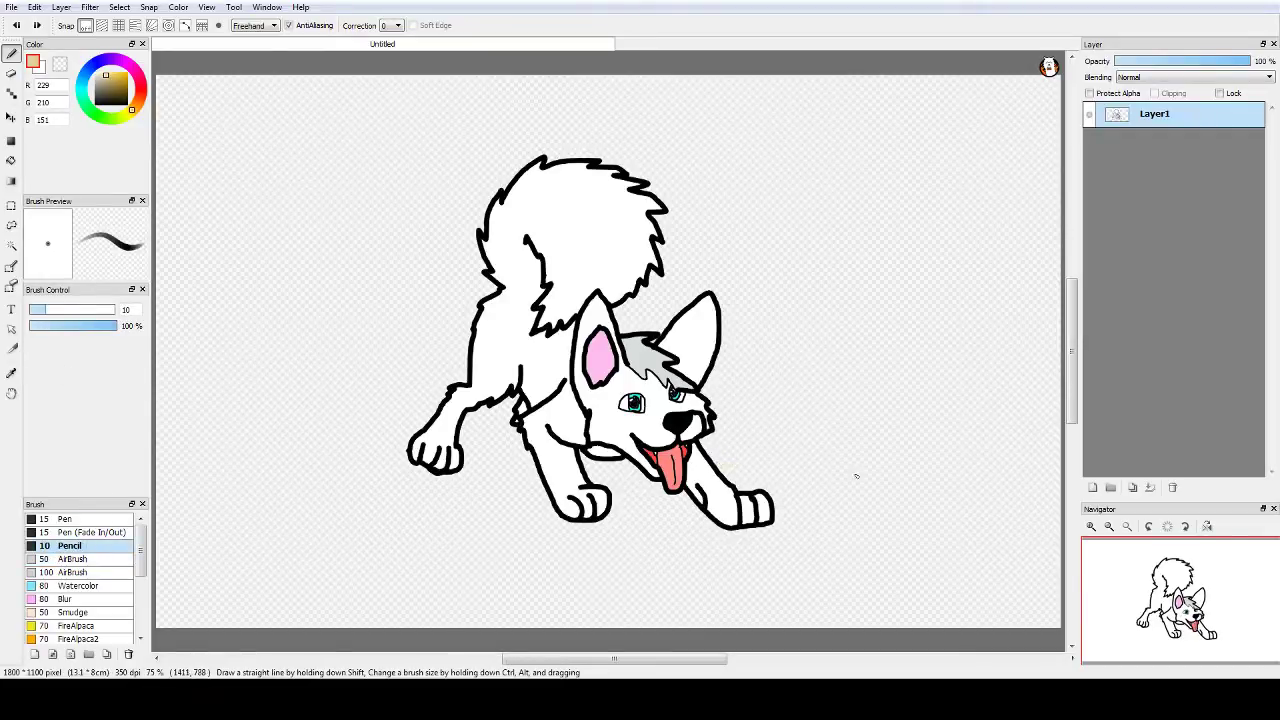
left_click_drag(721, 473, 932, 508)
key("ctrl+z")
left_click_drag(666, 239, 1040, 282)
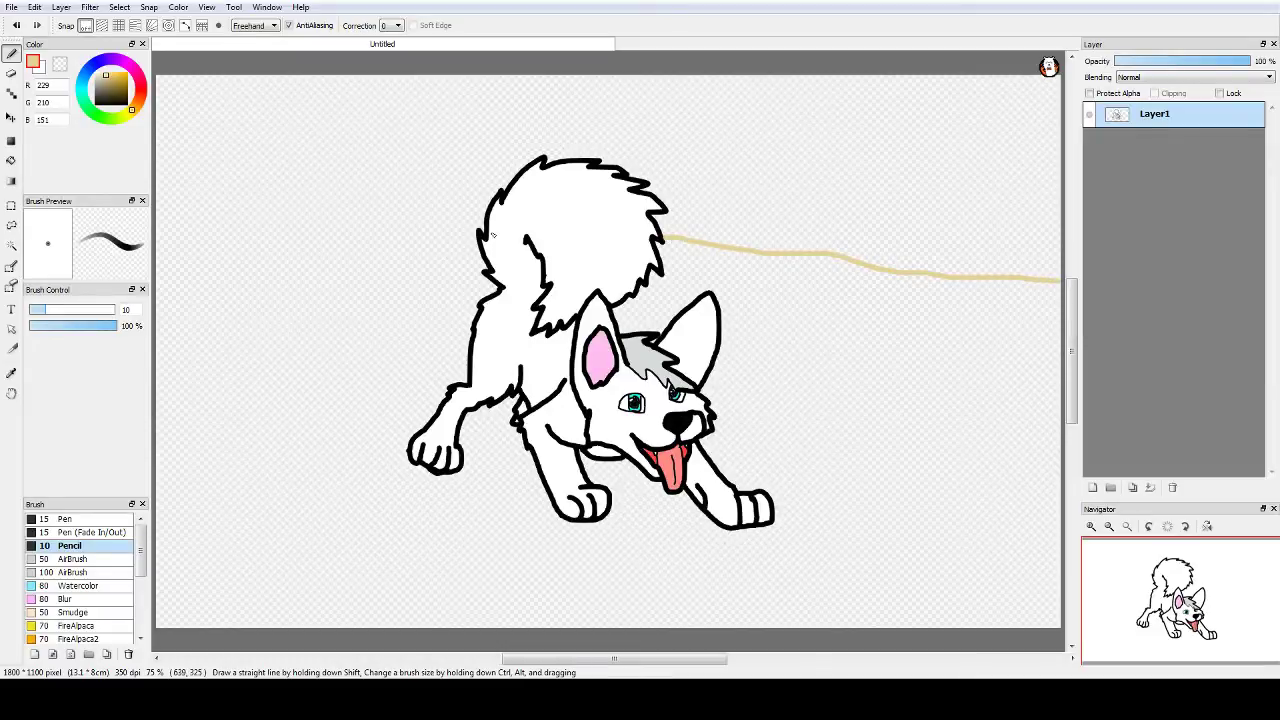
left_click_drag(469, 234, 180, 234)
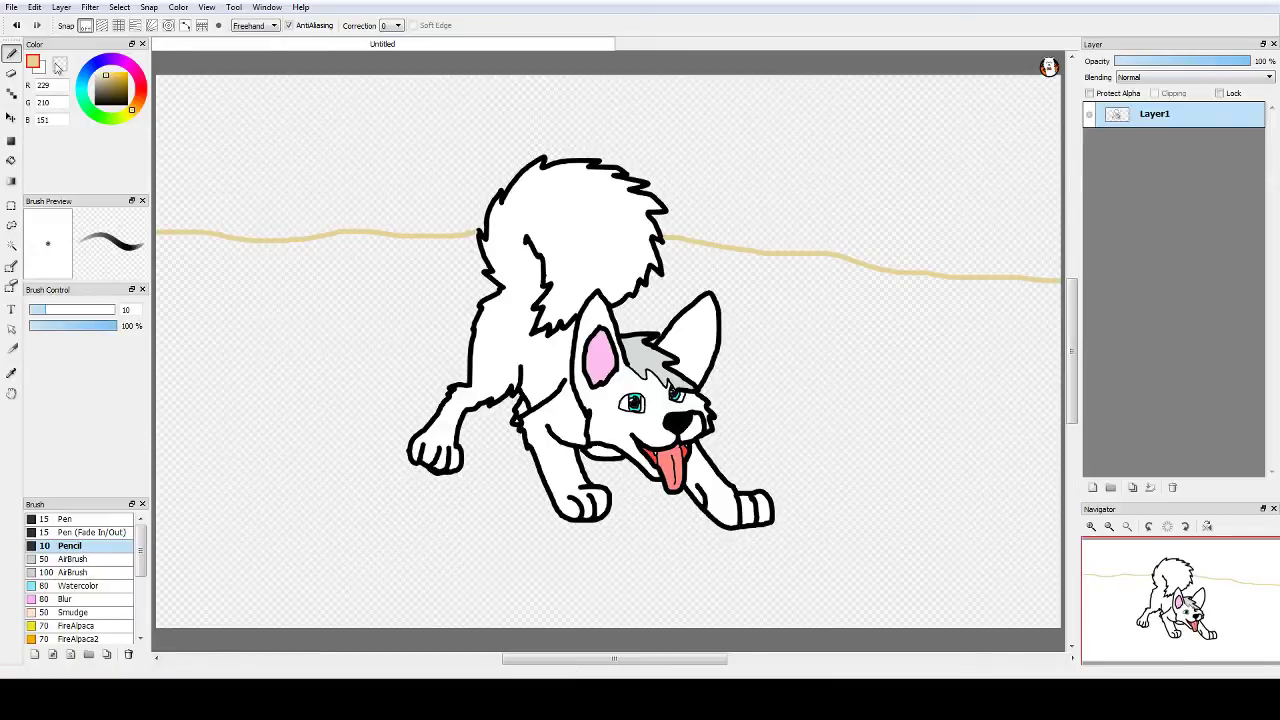
Step: Fill the background below the shoreline with the sand colour and the area above it with blue, RGB 0, 154, 193
left_click(11, 160)
left_click(364, 387)
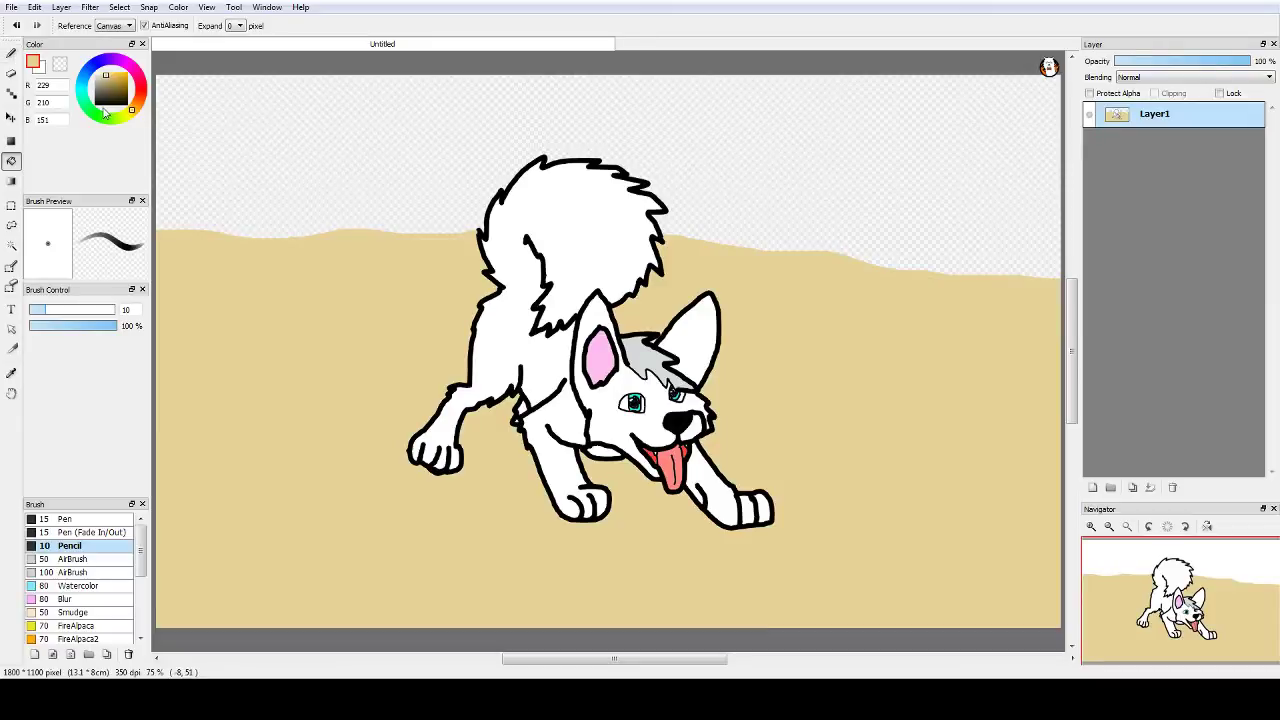
left_click_drag(87, 98, 136, 85)
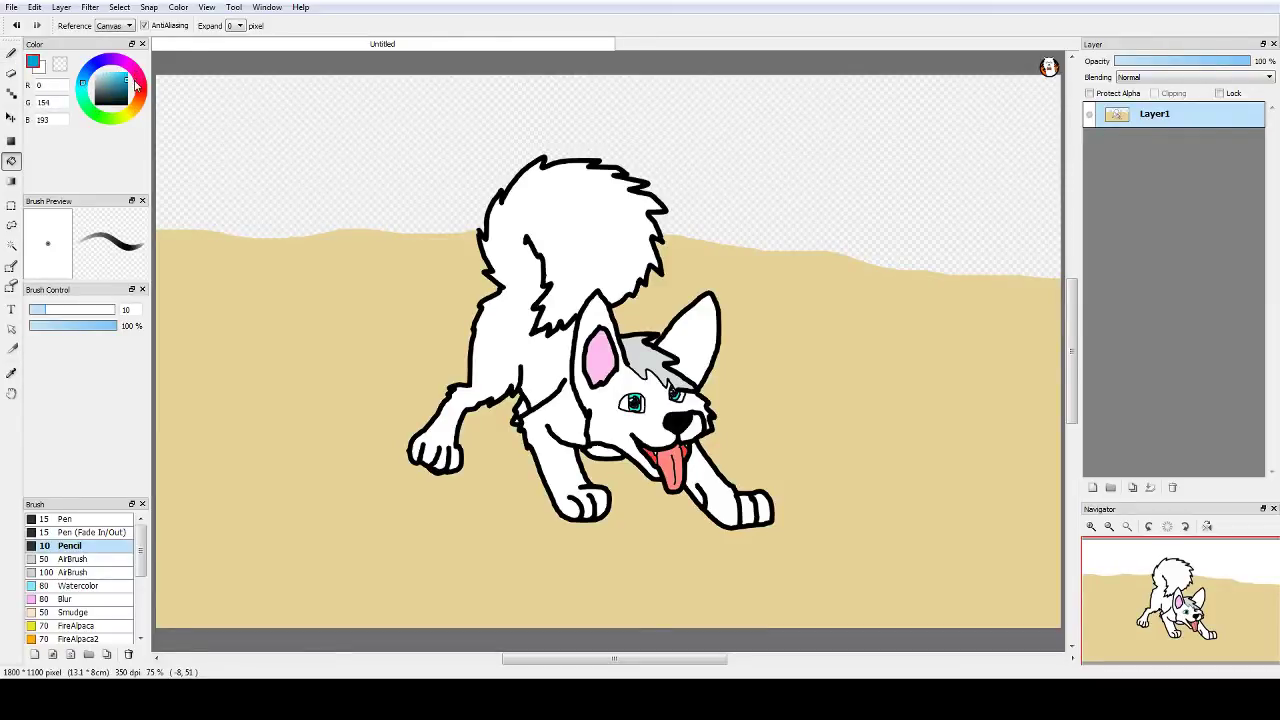
left_click(254, 177)
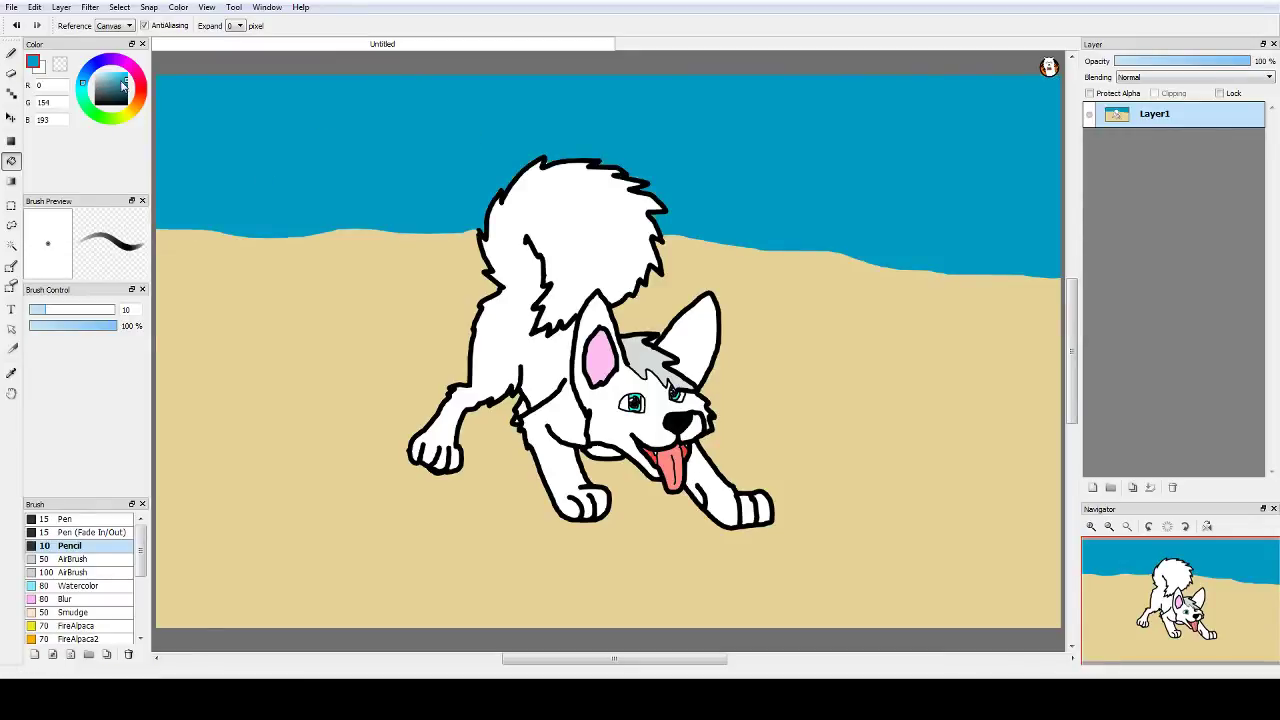
Step: Paint faint wavy streaks across the blue water with the size 50 AirBrush in slightly lighter blue, RGB 20, 162, 198
left_click(121, 81)
left_click(78, 558)
left_click(11, 52)
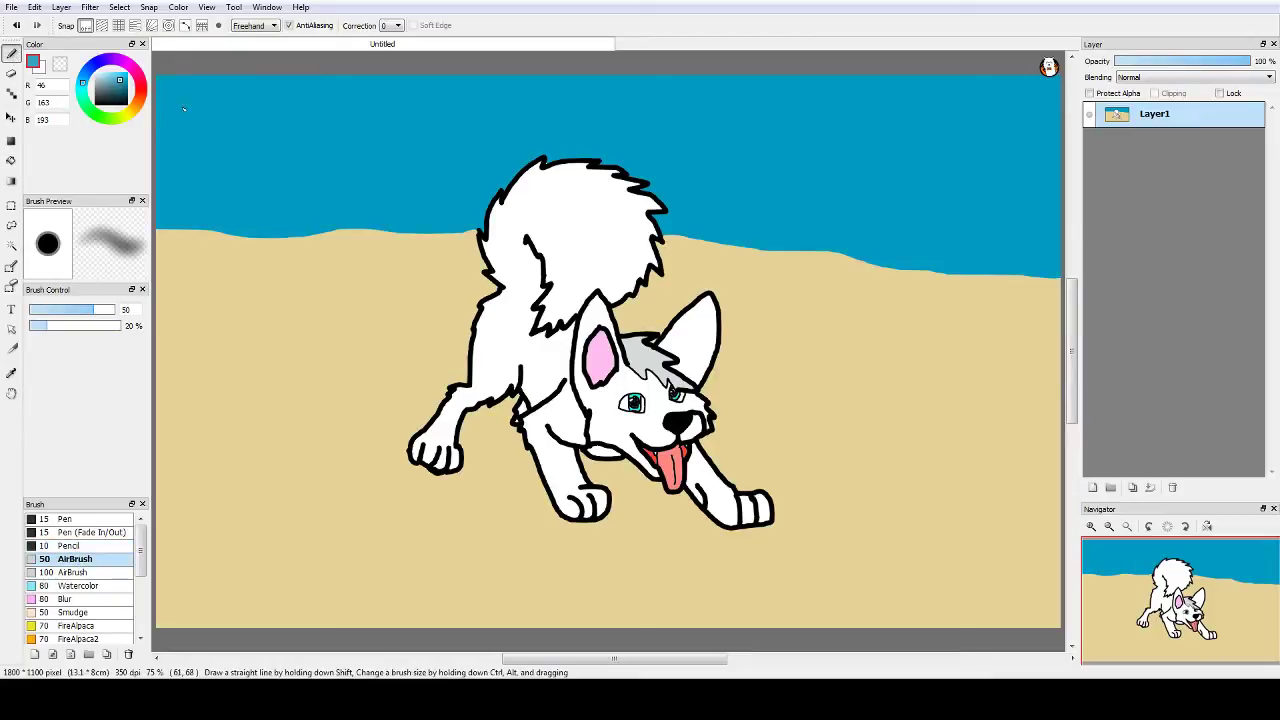
mouse_move(165, 90)
left_mouse_down()
mouse_move(202, 94)
mouse_move(174, 126)
mouse_move(243, 99)
mouse_move(292, 122)
mouse_move(352, 98)
left_mouse_up()
key("ctrl+z")
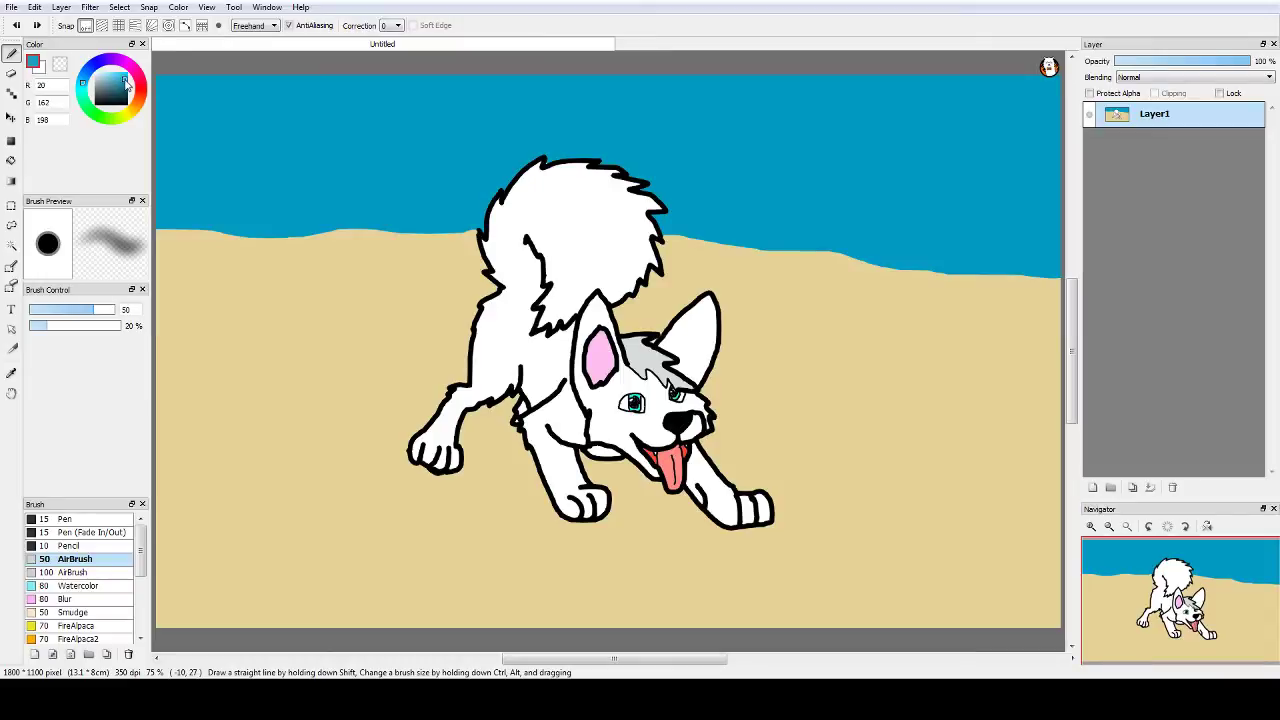
left_click_drag(175, 105, 270, 87)
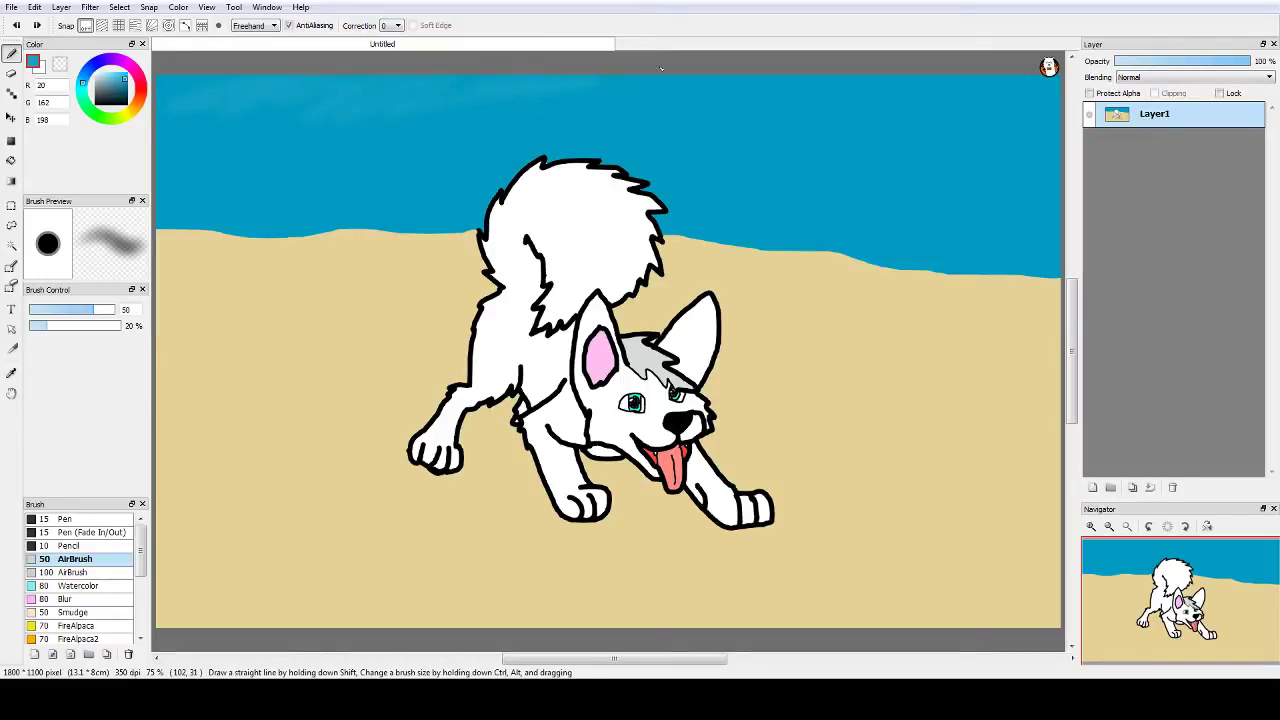
key("ctrl+z")
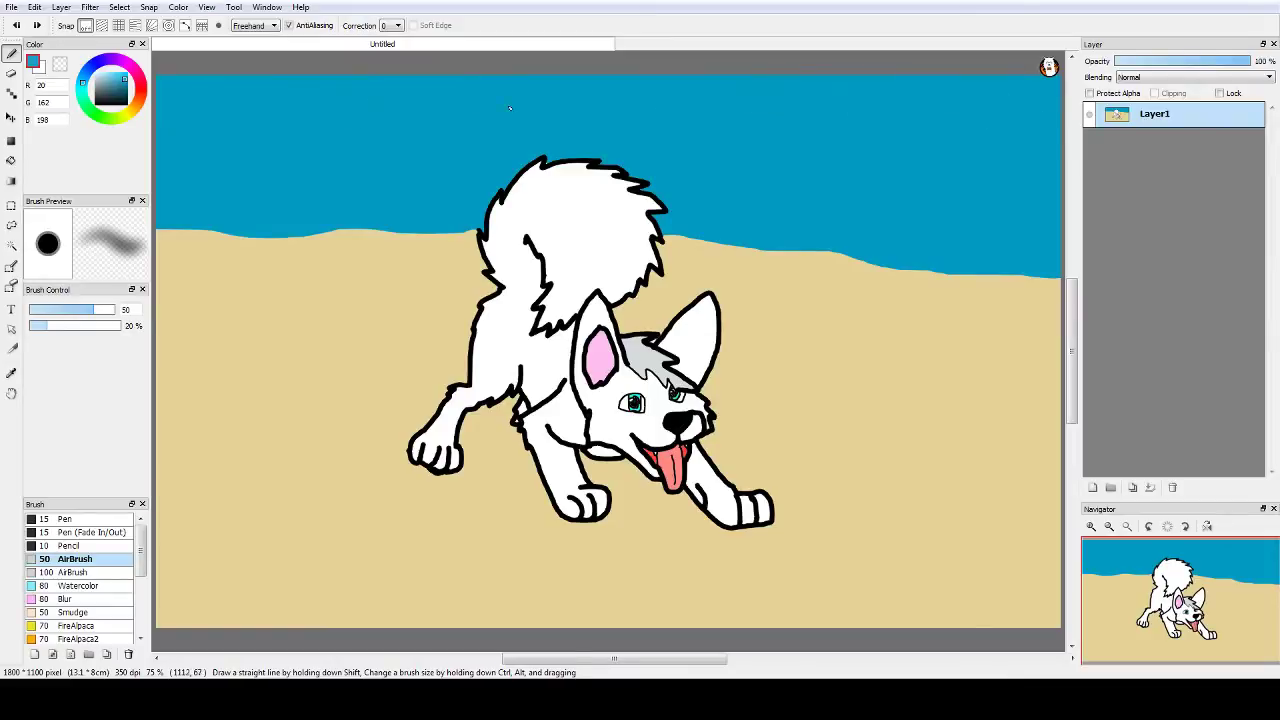
left_click_drag(162, 86, 221, 102)
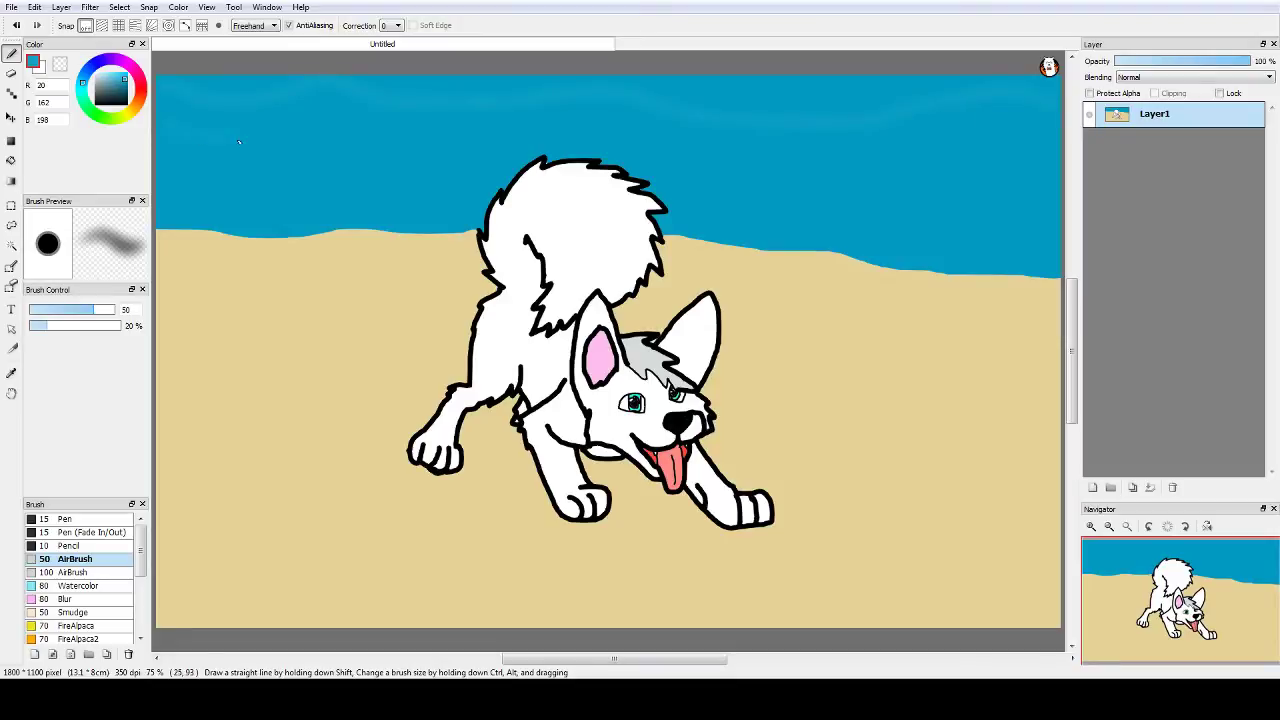
left_click_drag(524, 160, 602, 162)
key("ctrl+z")
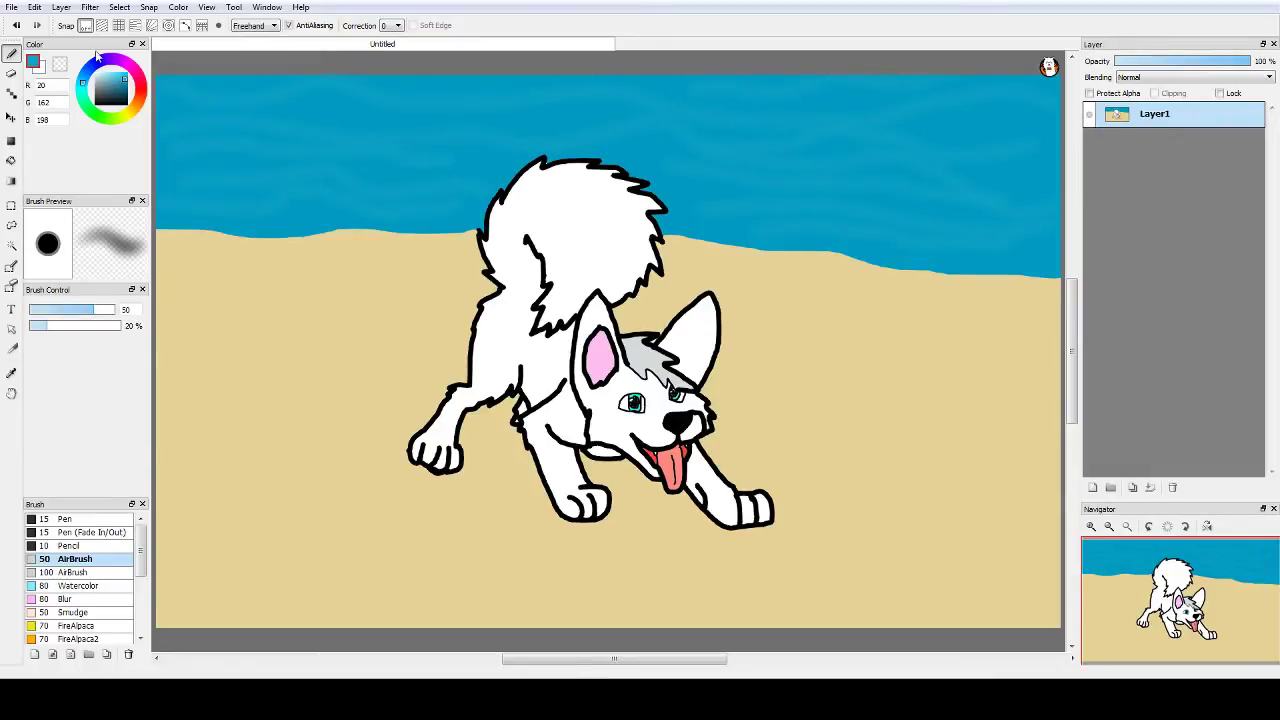
Step: Paint a solid orange half-round shape, RGB 255, 119, 0, at the canvas's upper edge above the tail with the size 50 AirBrush
mouse_move(97, 57)
left_mouse_down()
mouse_move(137, 74)
mouse_move(143, 104)
mouse_move(112, 74)
left_mouse_up()
left_click(124, 73)
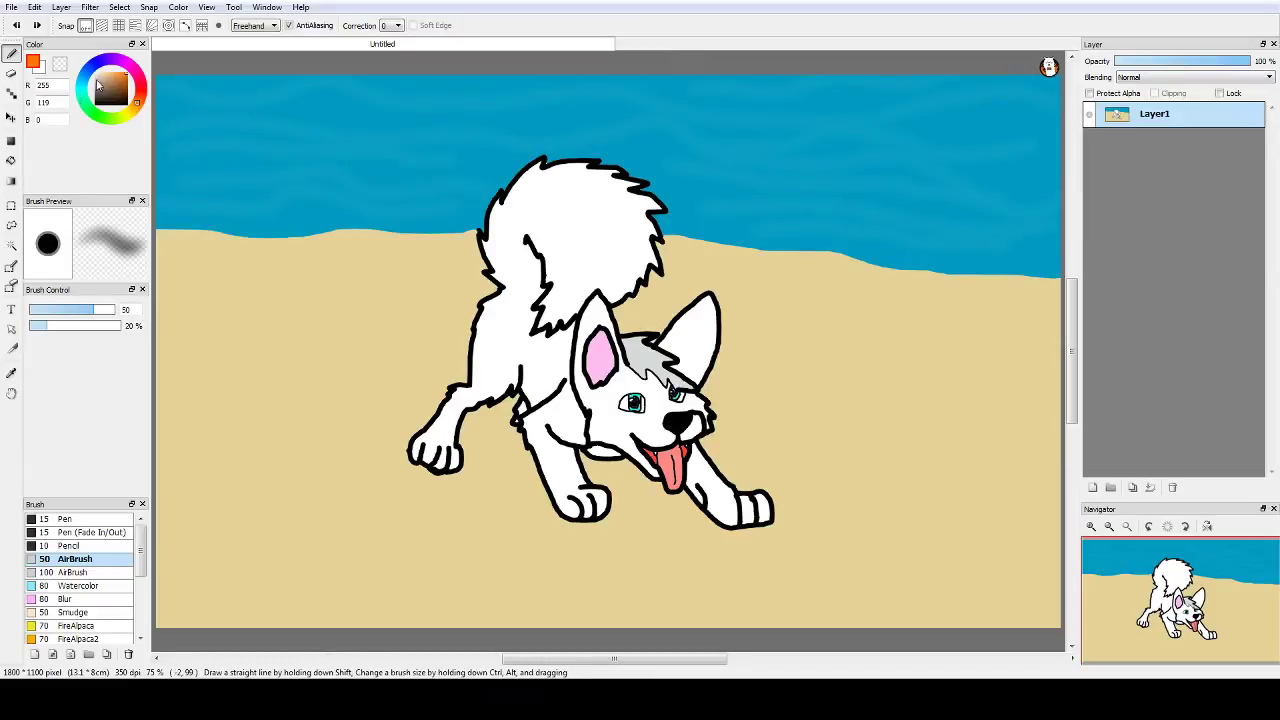
left_click(73, 545)
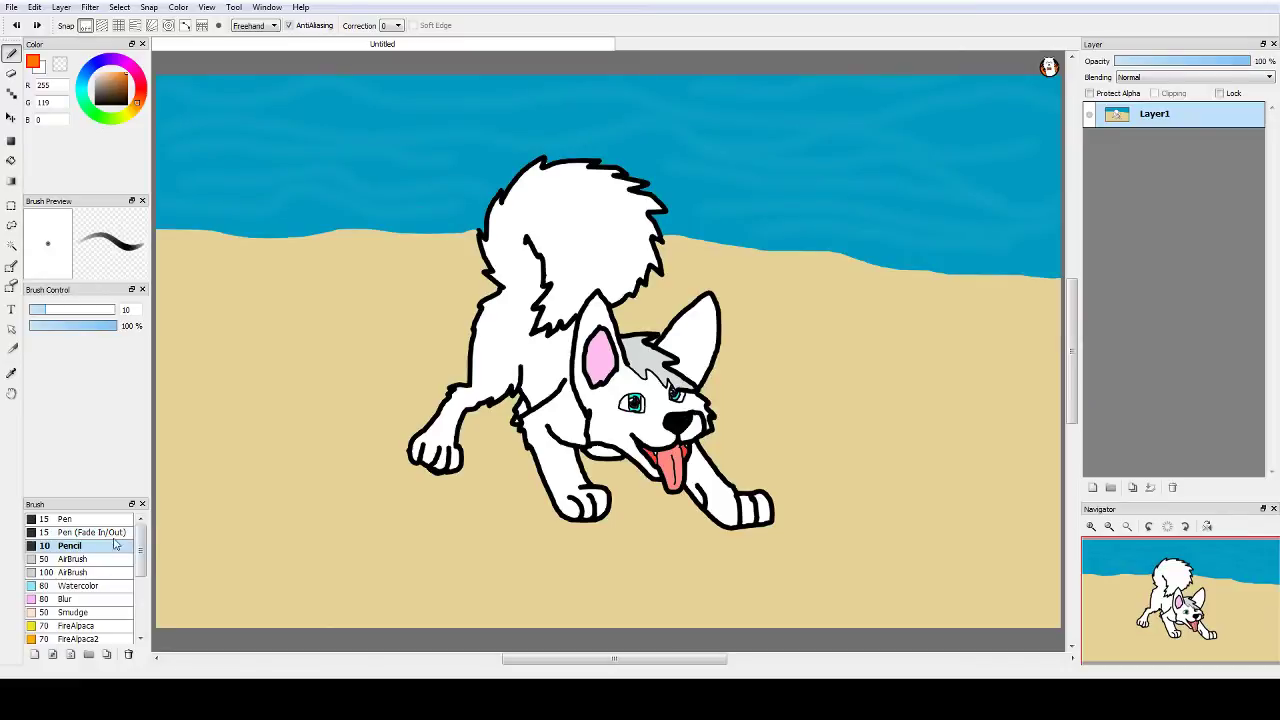
left_click(88, 559)
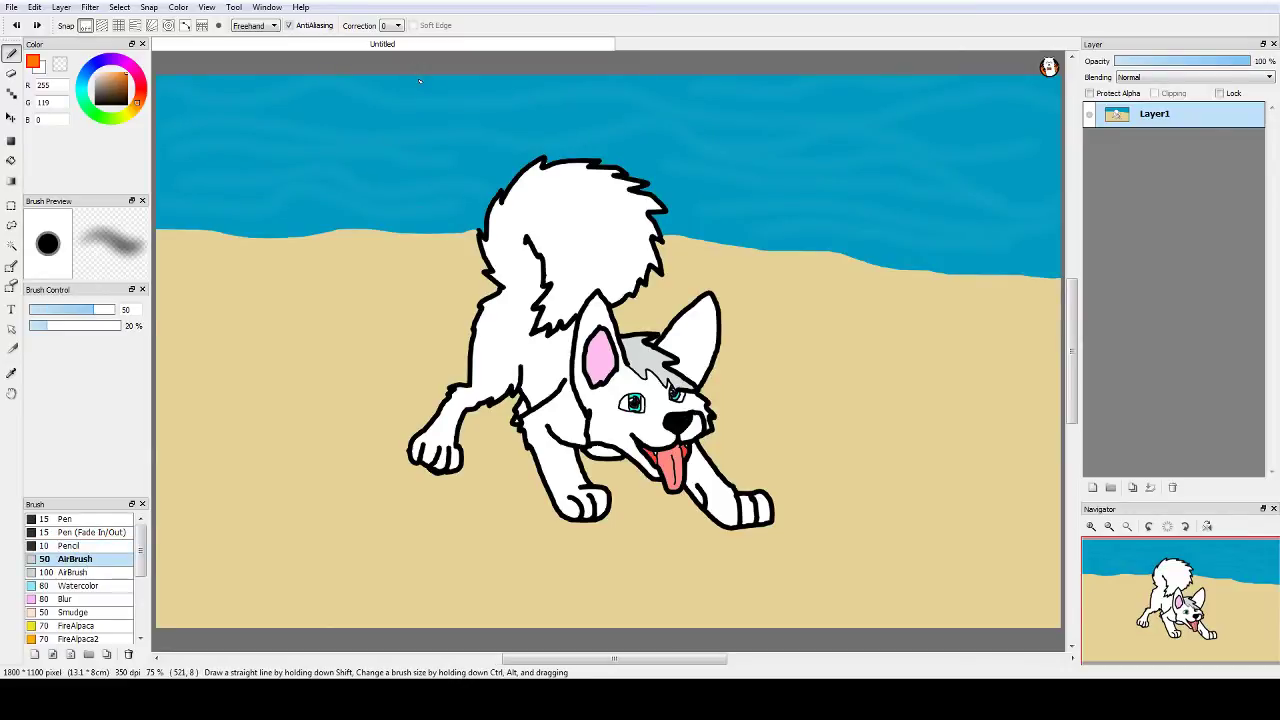
mouse_move(419, 80)
left_mouse_down()
mouse_move(534, 125)
mouse_move(655, 128)
mouse_move(681, 122)
mouse_move(714, 75)
mouse_move(418, 78)
left_mouse_up()
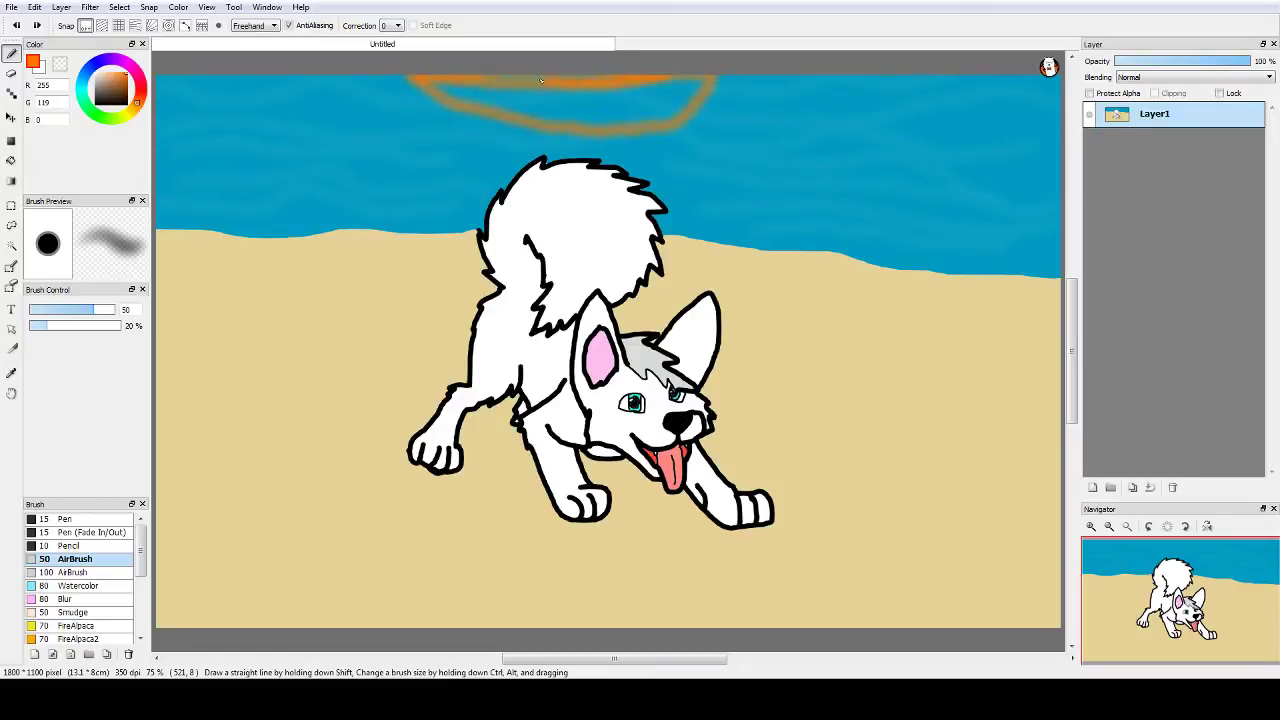
mouse_move(431, 88)
left_mouse_down()
mouse_move(524, 115)
mouse_move(613, 118)
mouse_move(653, 115)
mouse_move(702, 85)
mouse_move(448, 87)
mouse_move(604, 114)
mouse_move(690, 97)
mouse_move(703, 79)
mouse_move(646, 100)
mouse_move(512, 98)
left_mouse_up()
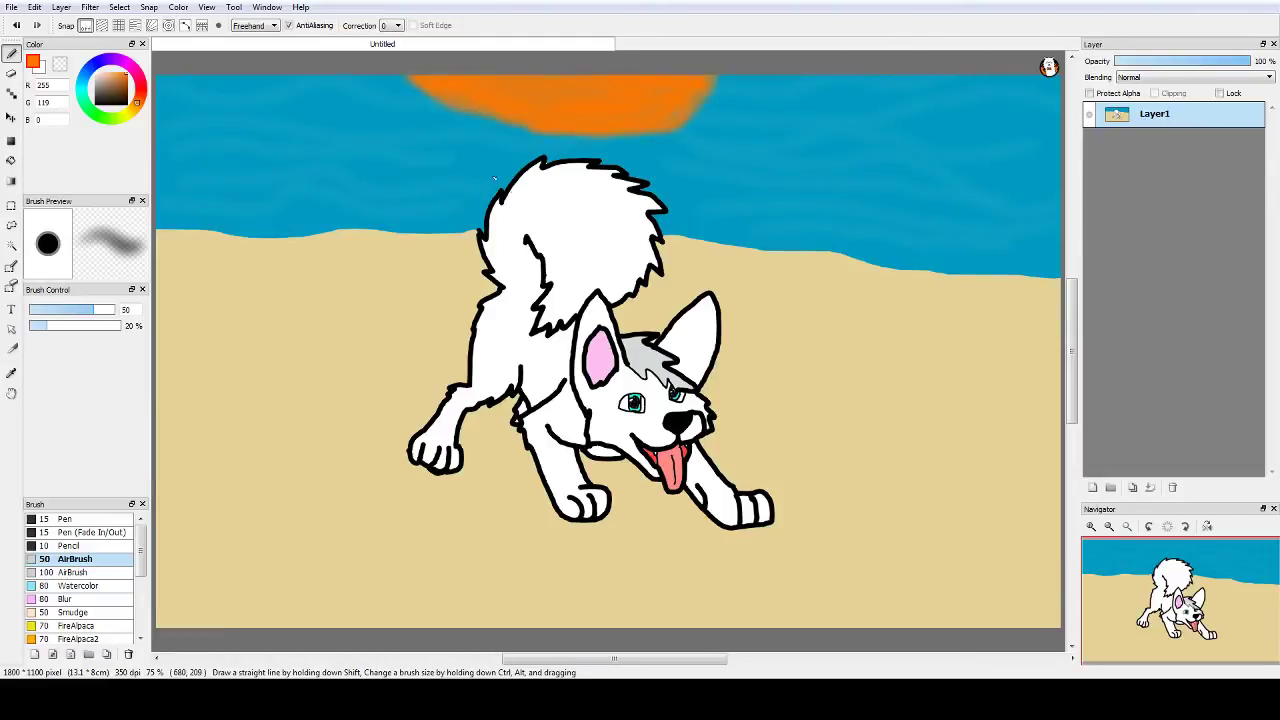
Step: Shade the tail's outer edge, the hair tuft and the upper edges of both ears in soft peach, RGB 255, 181, 118, with the size 50 AirBrush
left_click_drag(523, 176, 610, 162)
key("ctrl+z")
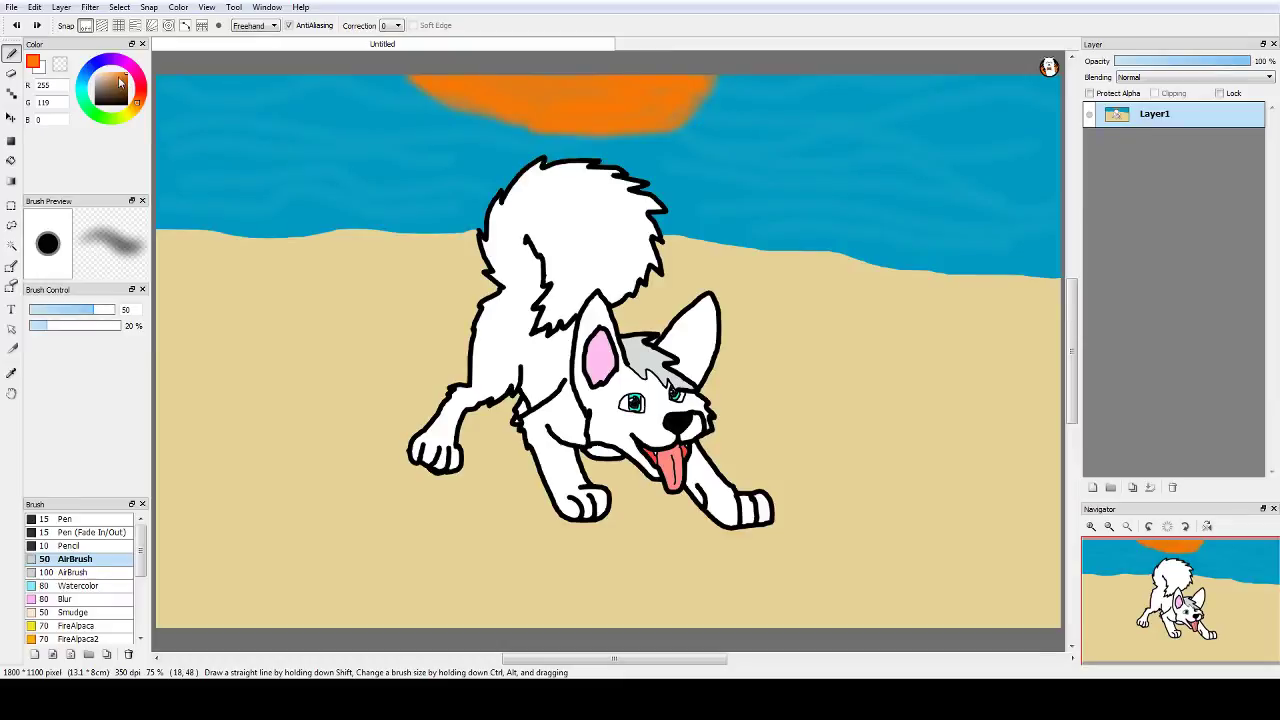
left_click_drag(122, 76, 112, 73)
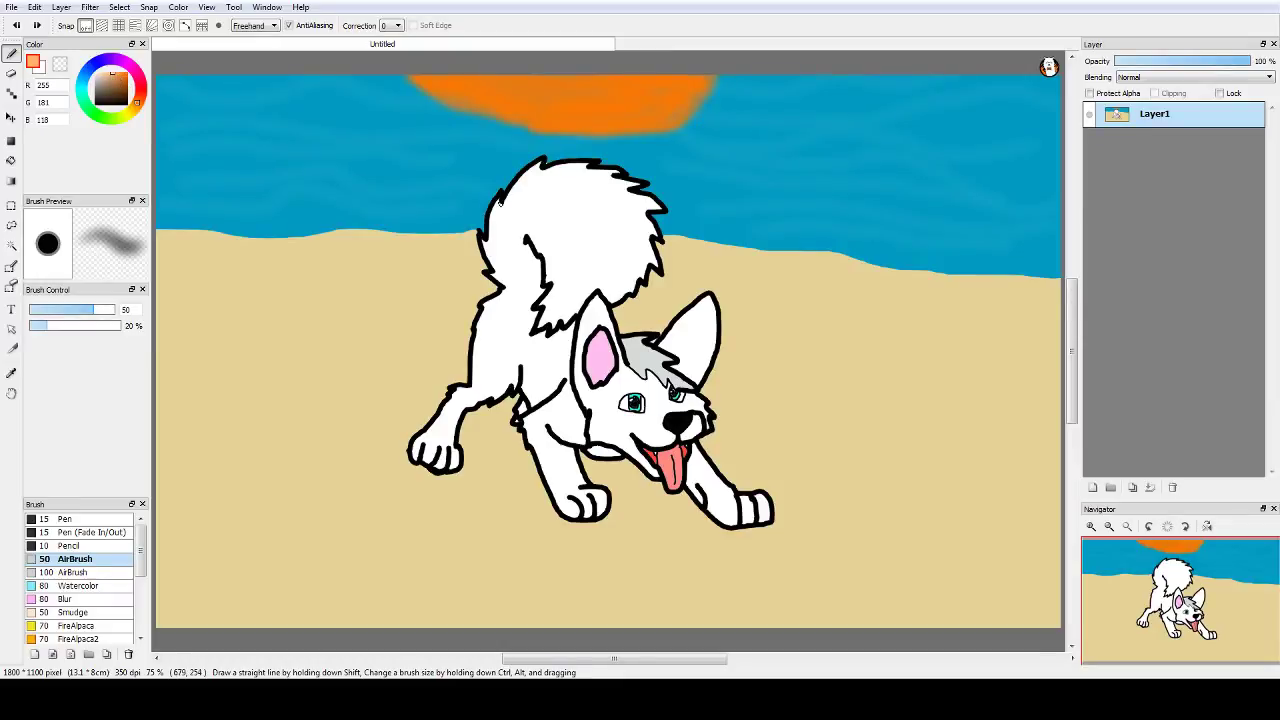
mouse_move(497, 201)
left_mouse_down()
mouse_move(480, 243)
mouse_move(550, 160)
mouse_move(605, 162)
mouse_move(632, 182)
mouse_move(620, 188)
mouse_move(658, 212)
mouse_move(645, 220)
mouse_move(642, 282)
mouse_move(688, 312)
mouse_move(658, 346)
mouse_move(628, 342)
mouse_move(648, 335)
mouse_move(641, 343)
mouse_move(690, 388)
left_mouse_up()
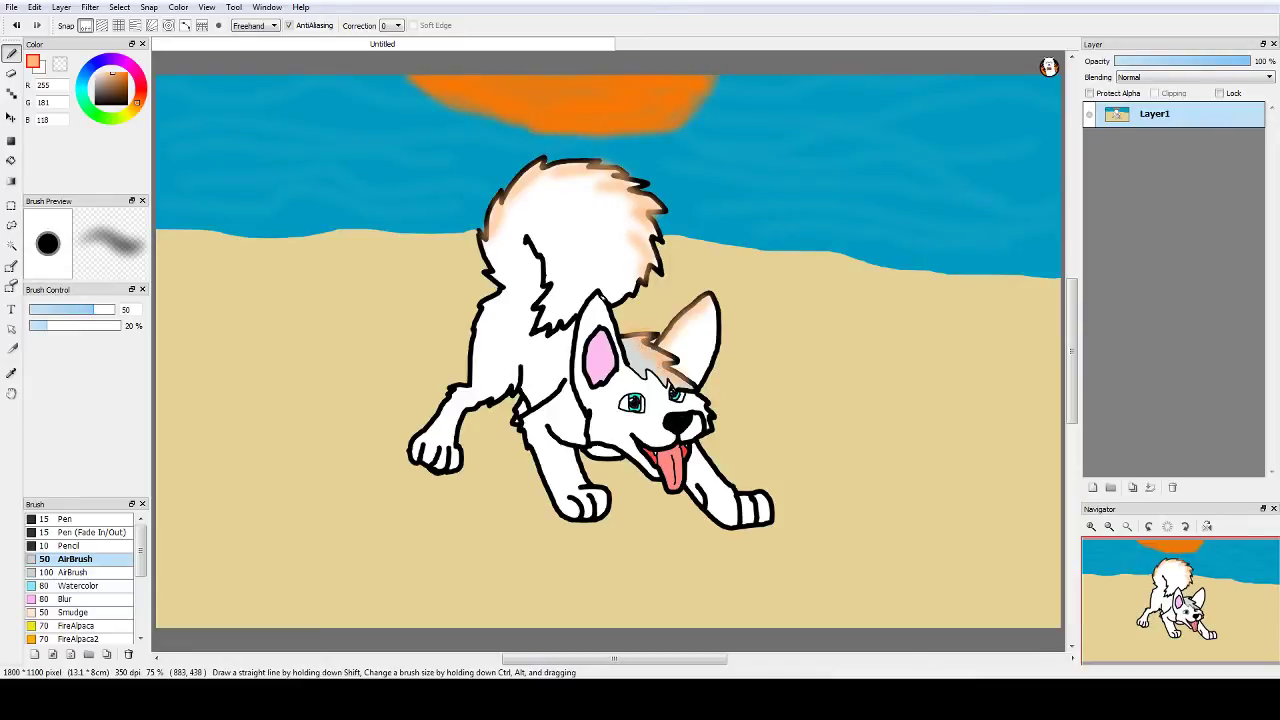
left_click_drag(593, 297, 585, 334)
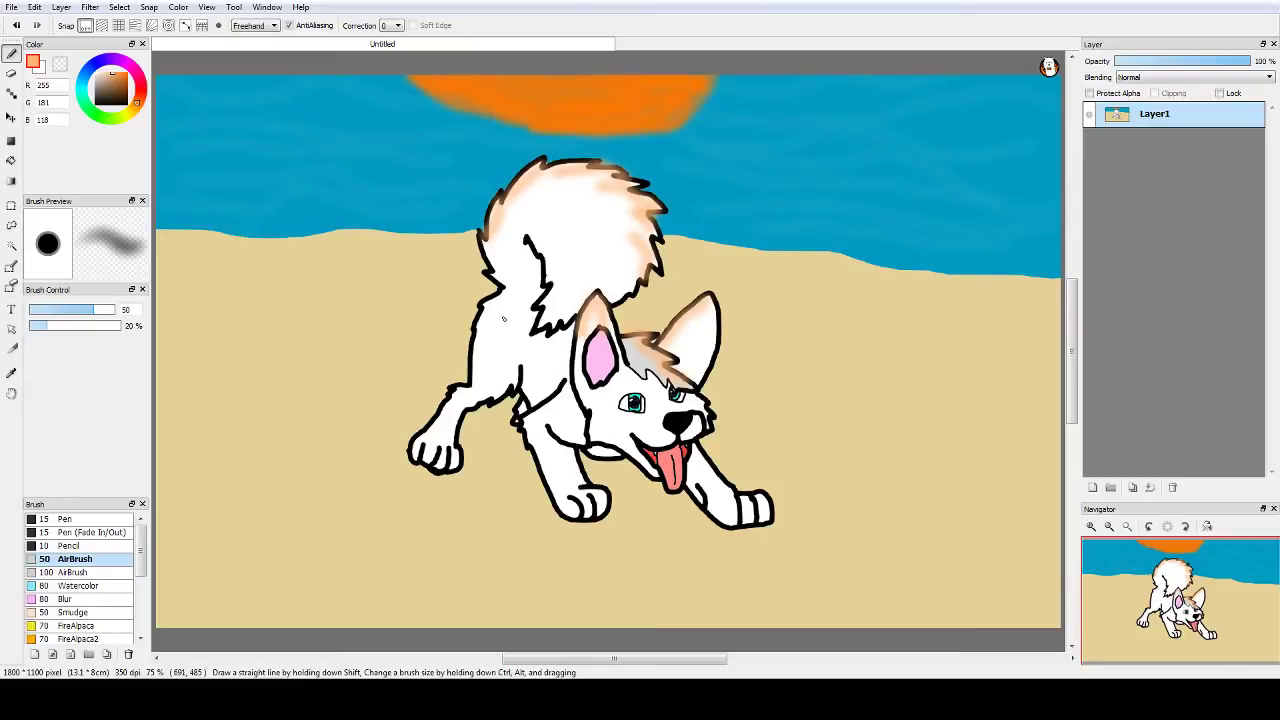
Step: Airbrush the same peach shading along the dog's rump, hind leg, tail base, shoulder, outstretched front leg and the far ear's outer edge
mouse_move(505, 298)
left_mouse_down()
mouse_move(482, 326)
mouse_move(471, 397)
mouse_move(412, 452)
left_mouse_up()
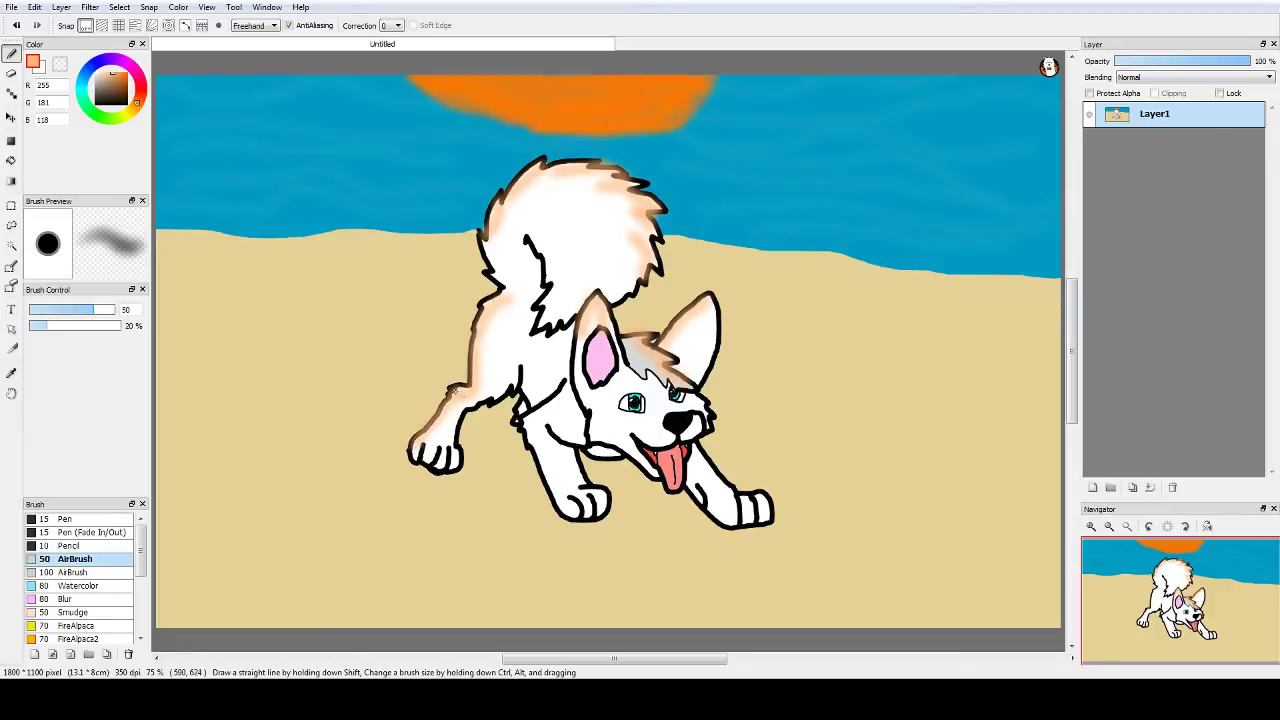
mouse_move(494, 244)
left_mouse_down()
mouse_move(483, 245)
mouse_move(492, 278)
mouse_move(509, 289)
left_mouse_up()
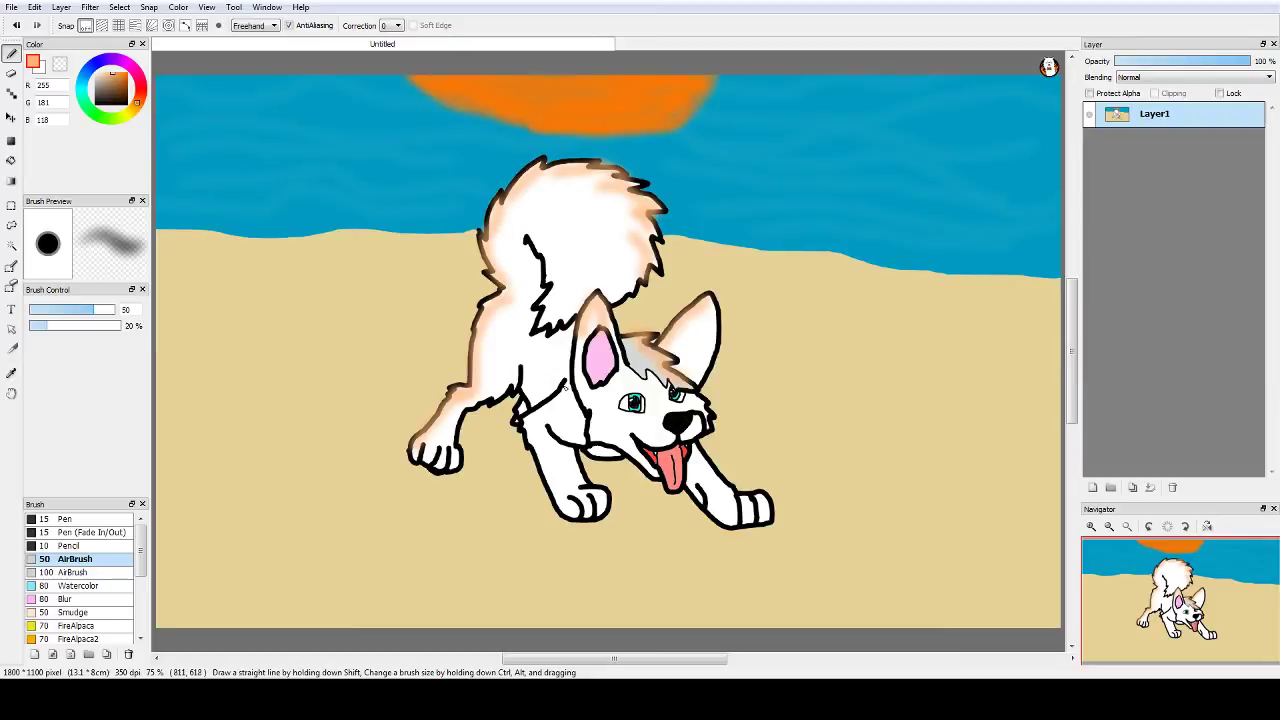
mouse_move(565, 387)
left_mouse_down()
mouse_move(523, 422)
mouse_move(538, 450)
left_mouse_up()
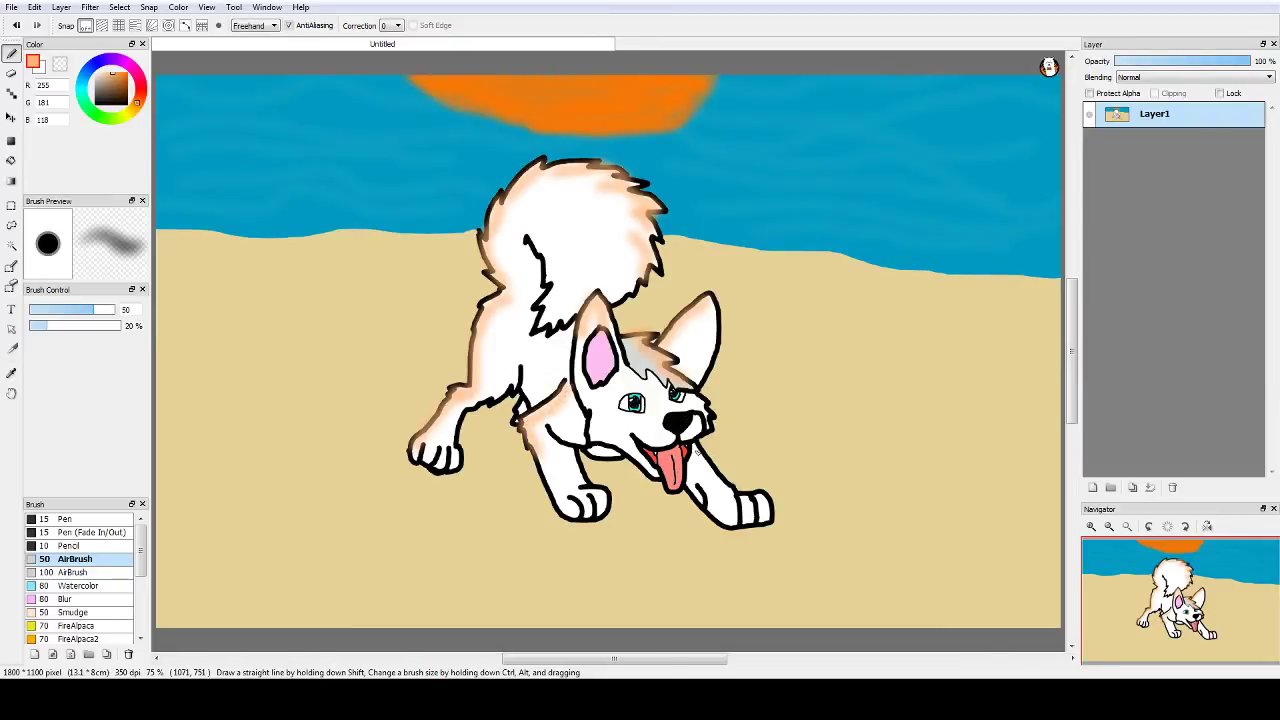
left_click_drag(697, 451, 769, 520)
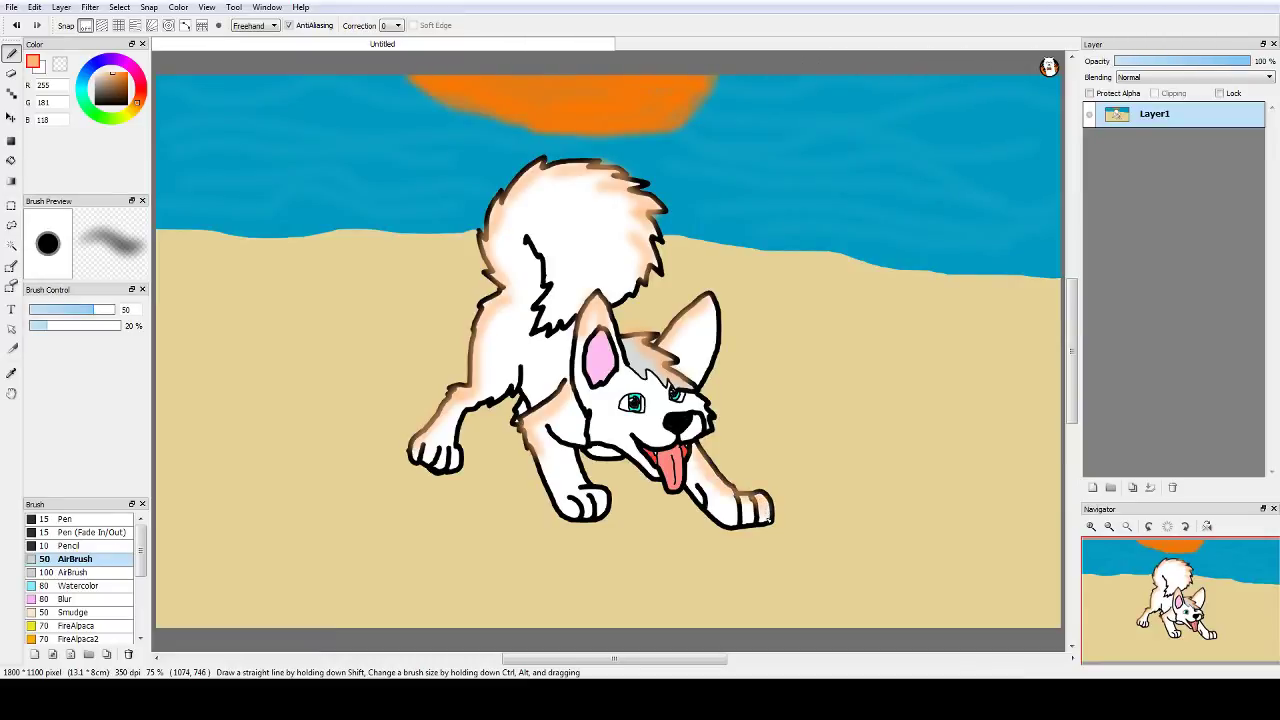
left_click_drag(713, 305, 697, 386)
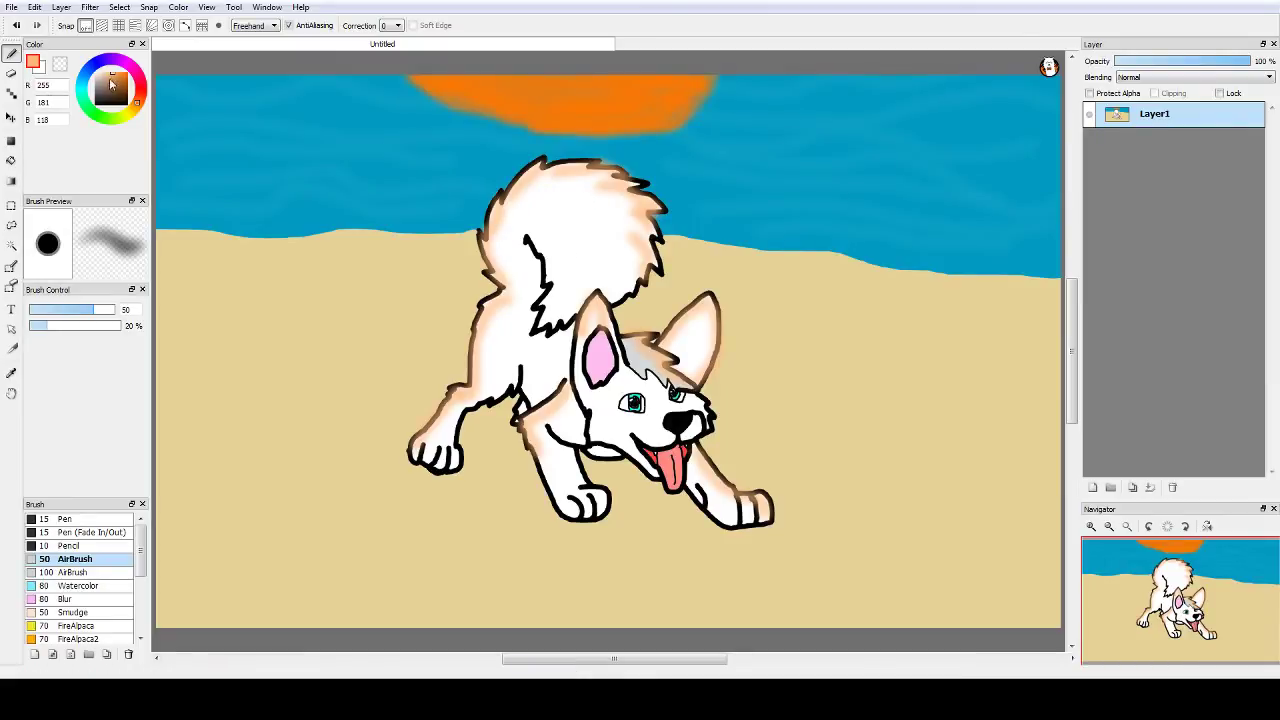
Step: Sample the bright turquoise, RGB 0, 255, 241, from the dog's eye as the brush colour
left_click(11, 372)
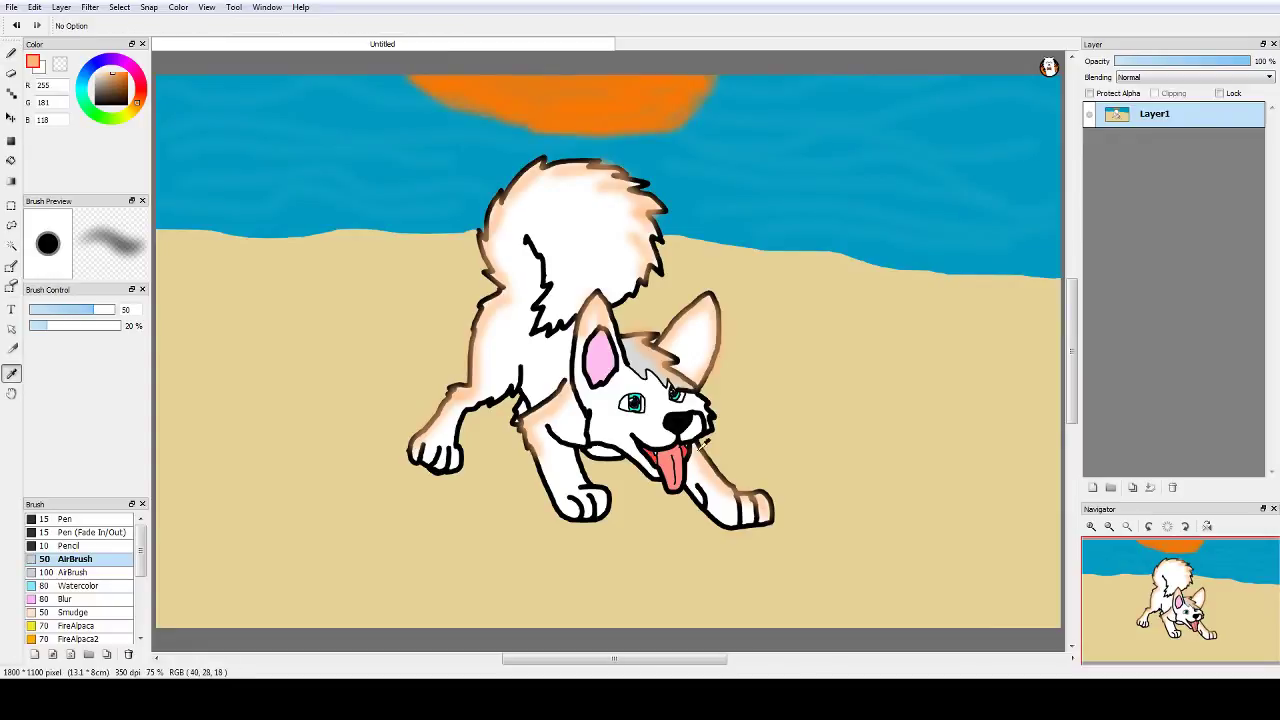
left_click(639, 397)
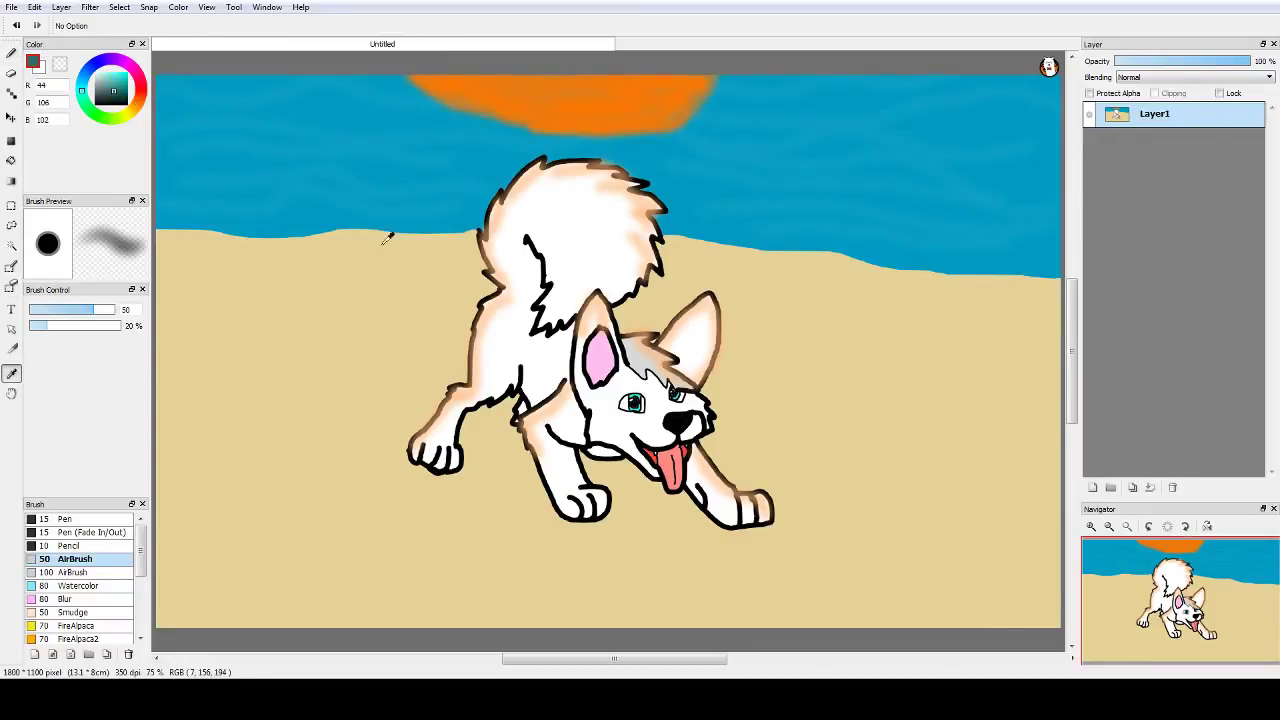
left_click(641, 392)
left_click(10, 53)
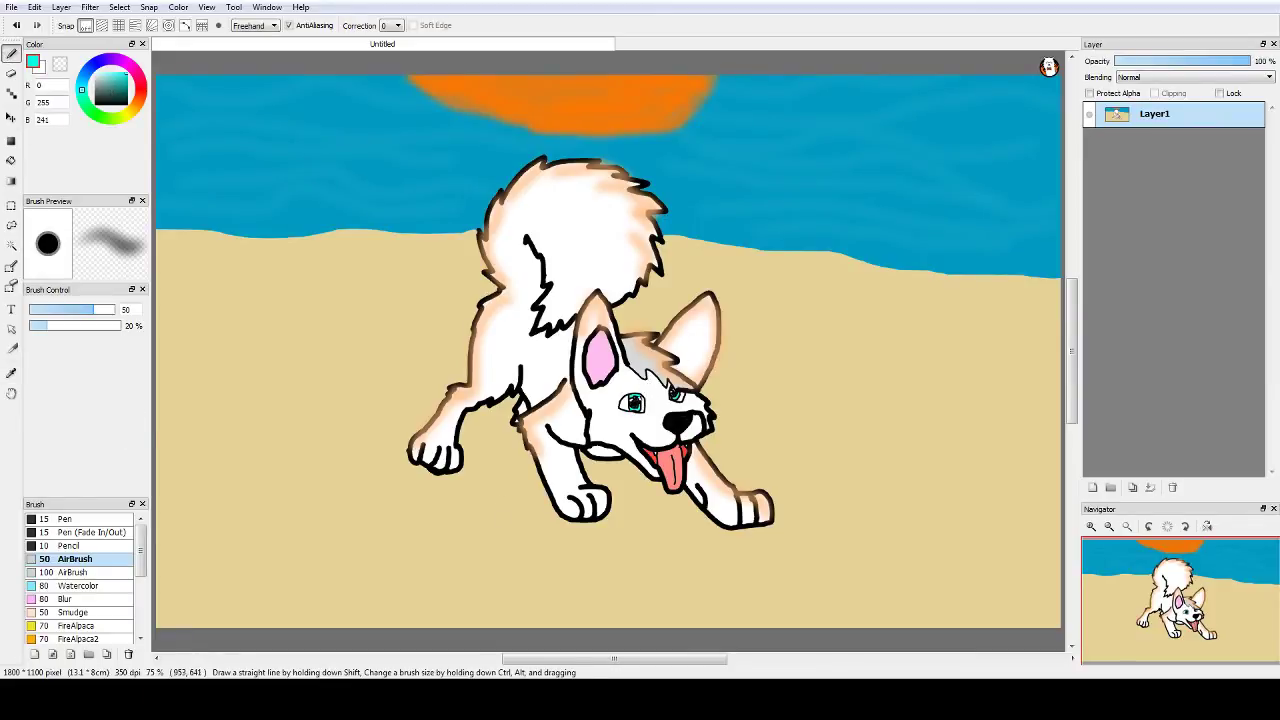
left_click_drag(634, 397, 638, 395)
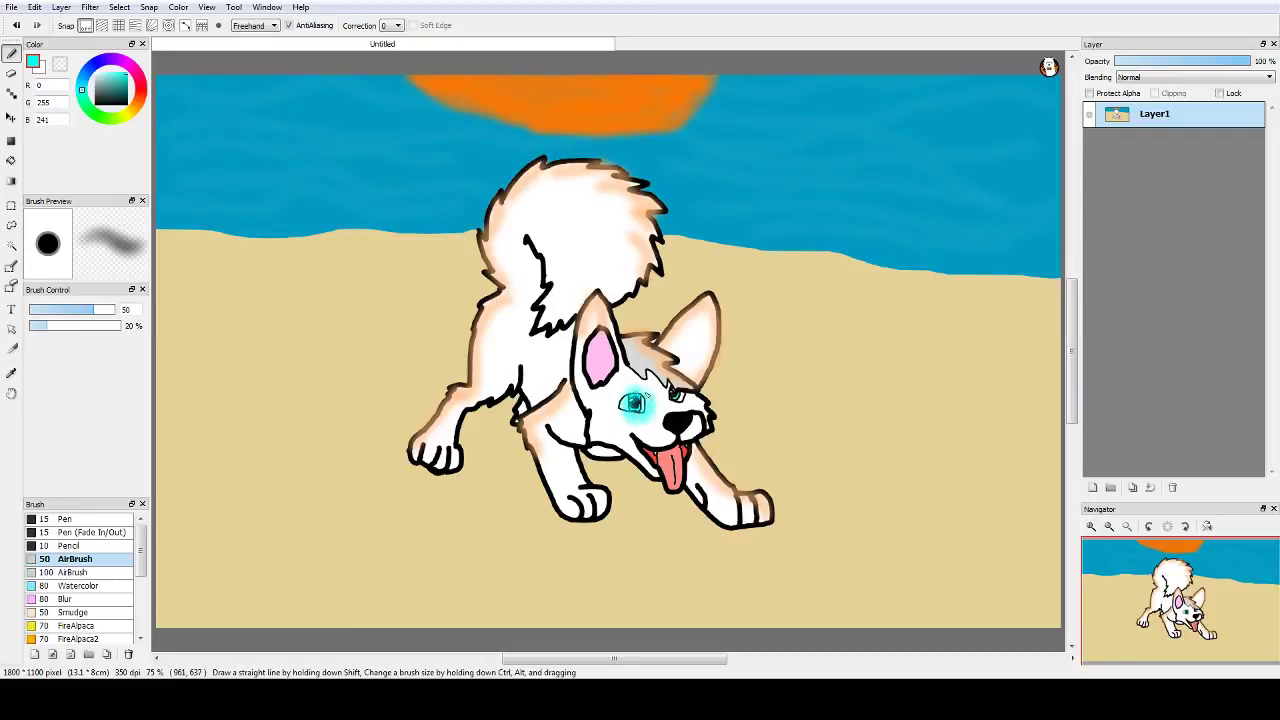
key("ctrl+z")
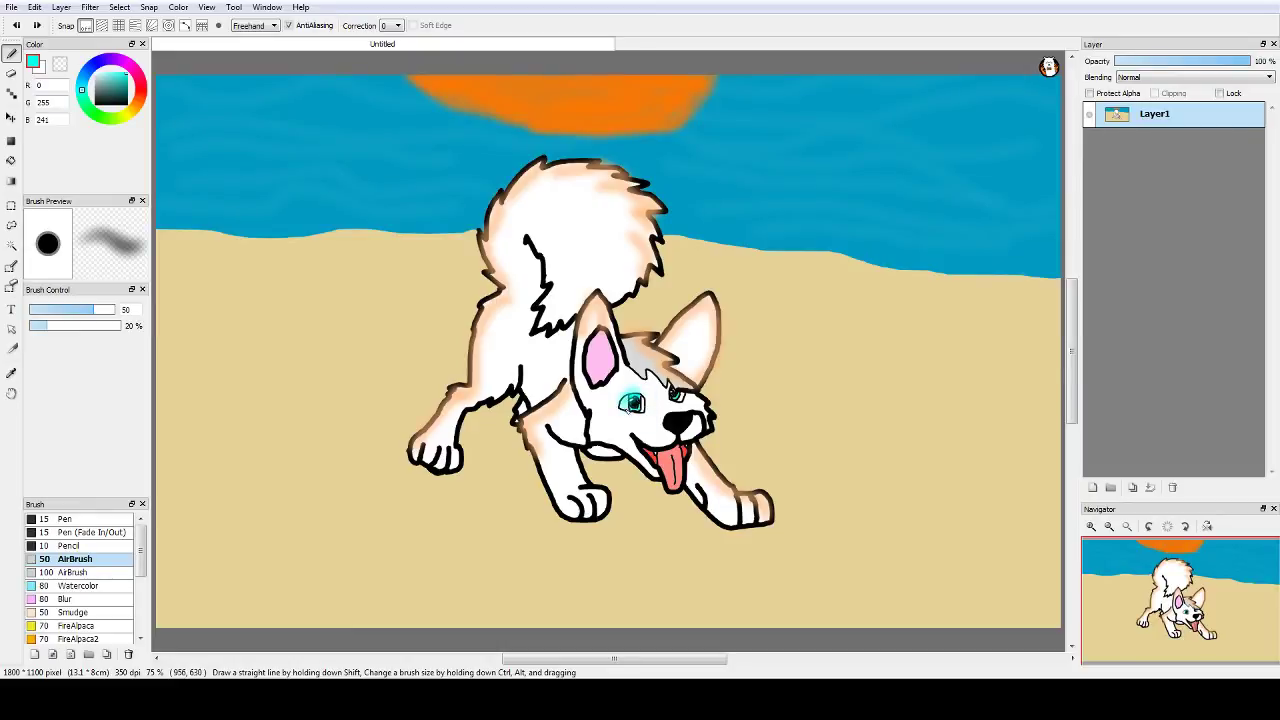
key("ctrl+z")
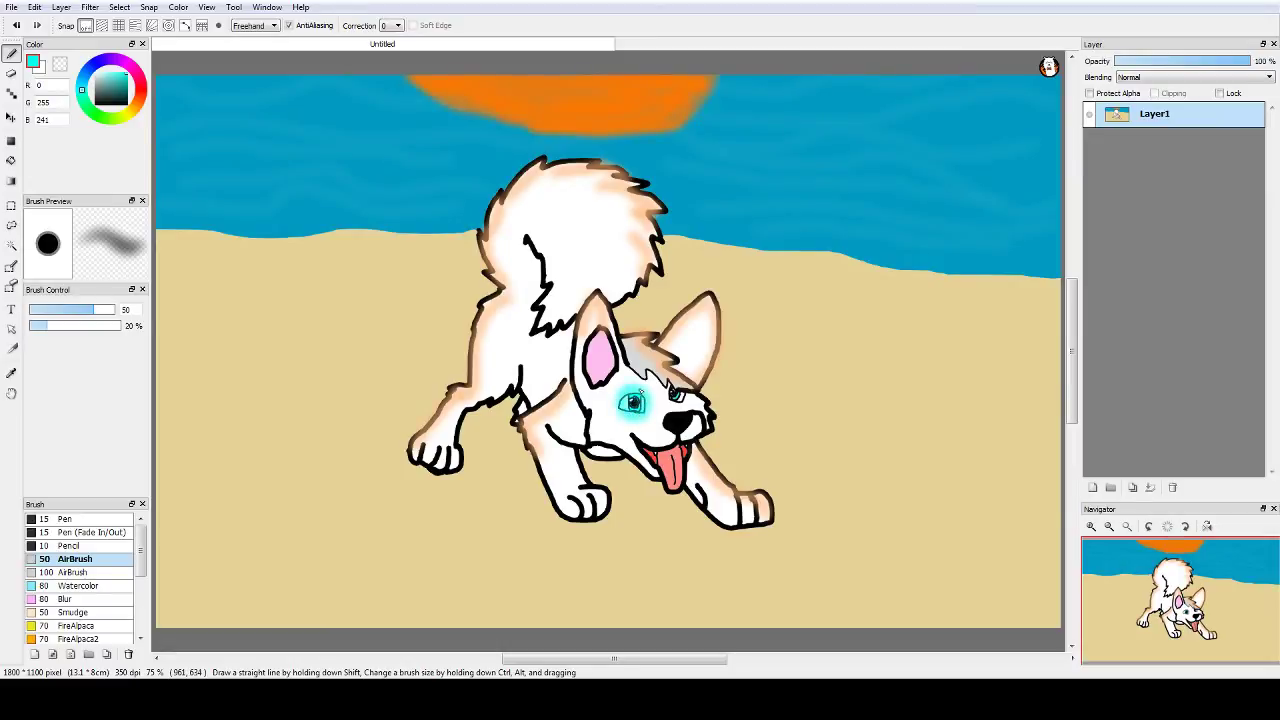
left_click(675, 395)
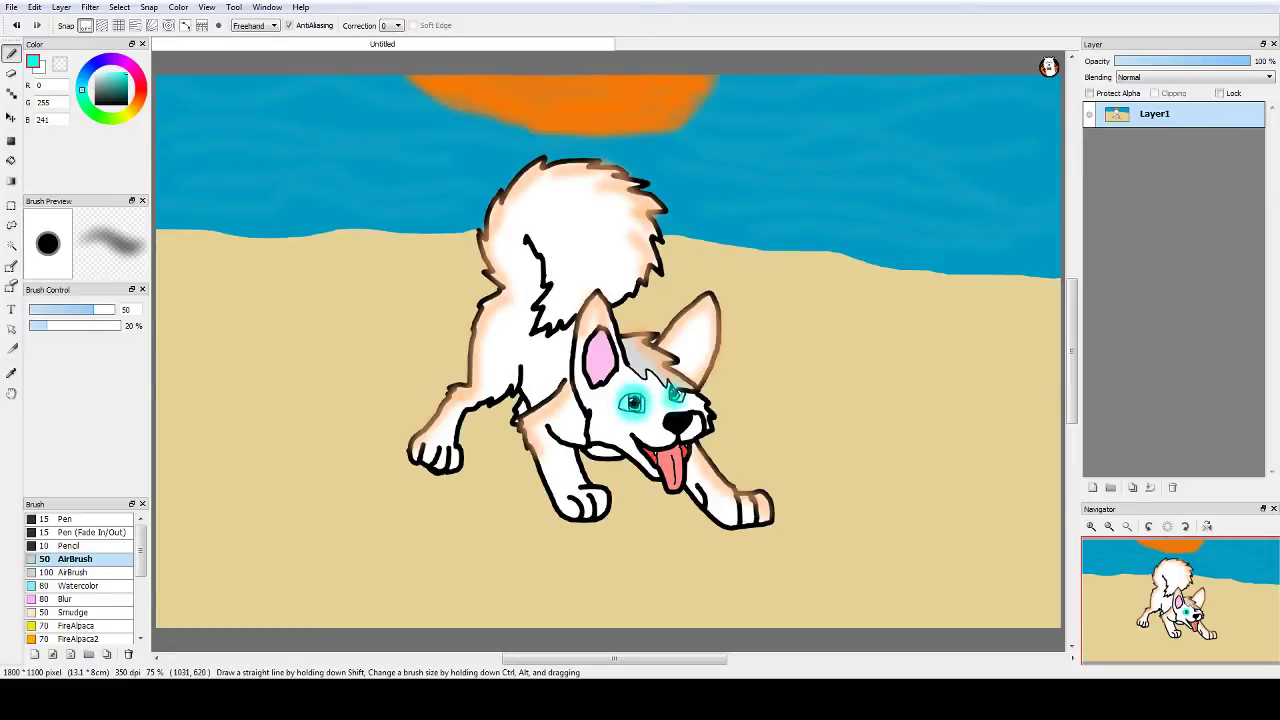
key("ctrl+z")
key("ctrl+z")
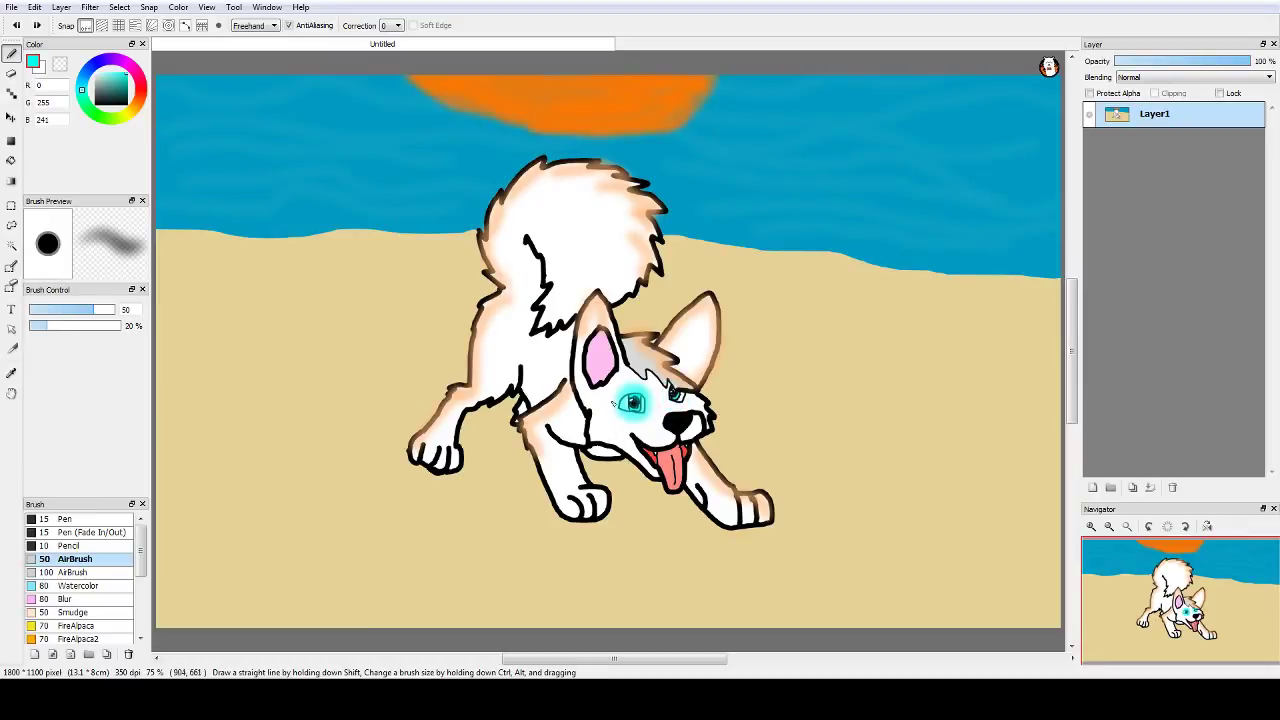
left_click_drag(633, 390, 645, 417)
key("ctrl+z")
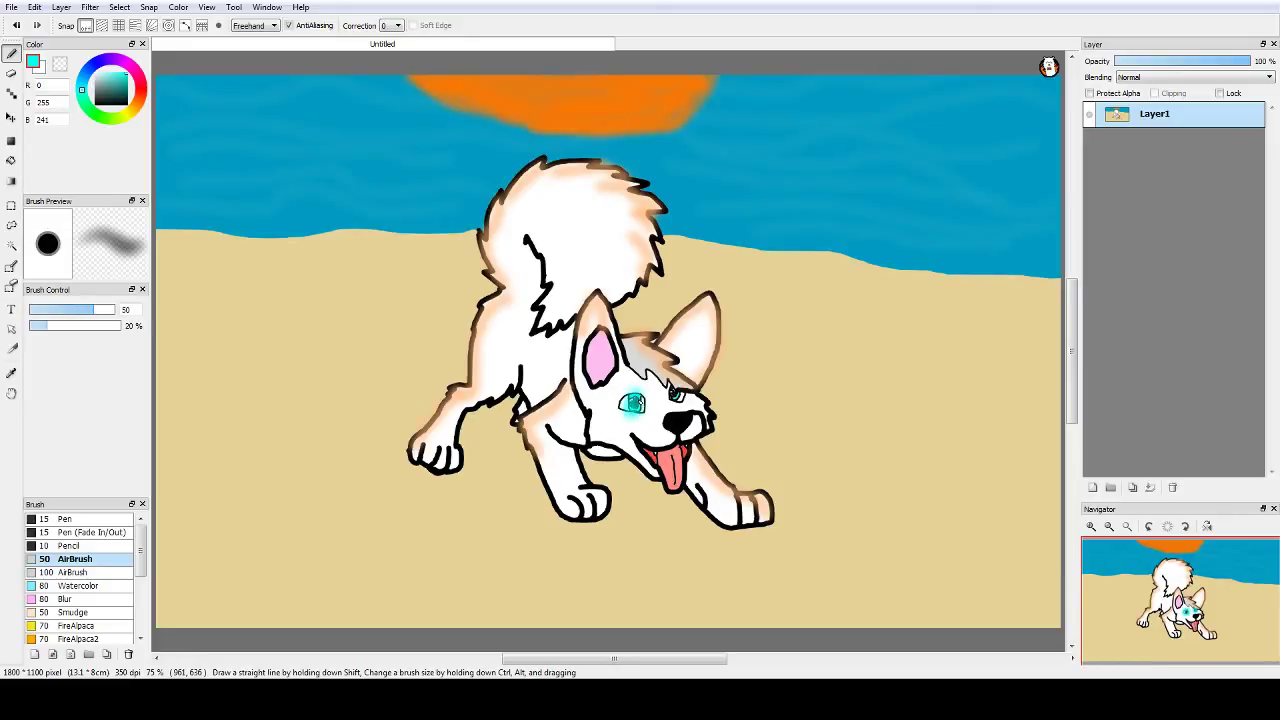
Step: Airbrush turquoise over both eyes and the side of the nose, undoing the strokes along the muzzle and mouth
mouse_move(635, 393)
left_mouse_down()
mouse_move(634, 406)
mouse_move(677, 394)
mouse_move(670, 425)
mouse_move(706, 424)
left_mouse_up()
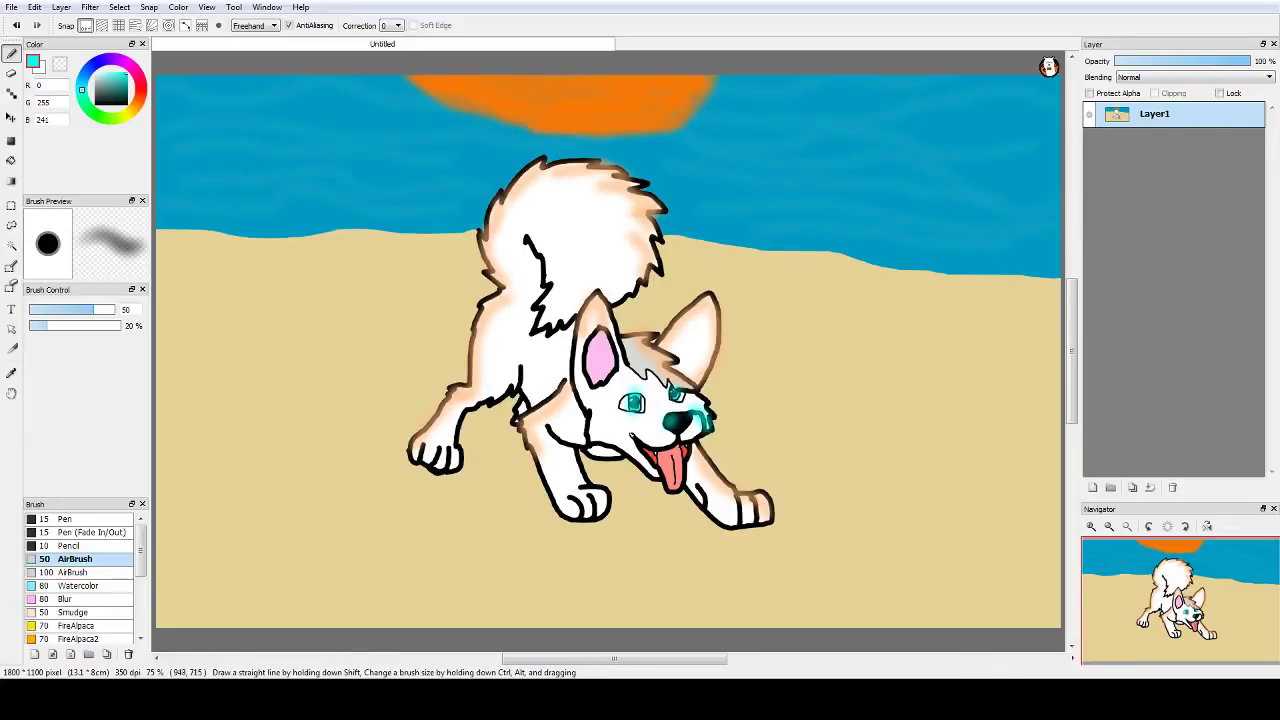
left_click_drag(630, 431, 668, 442)
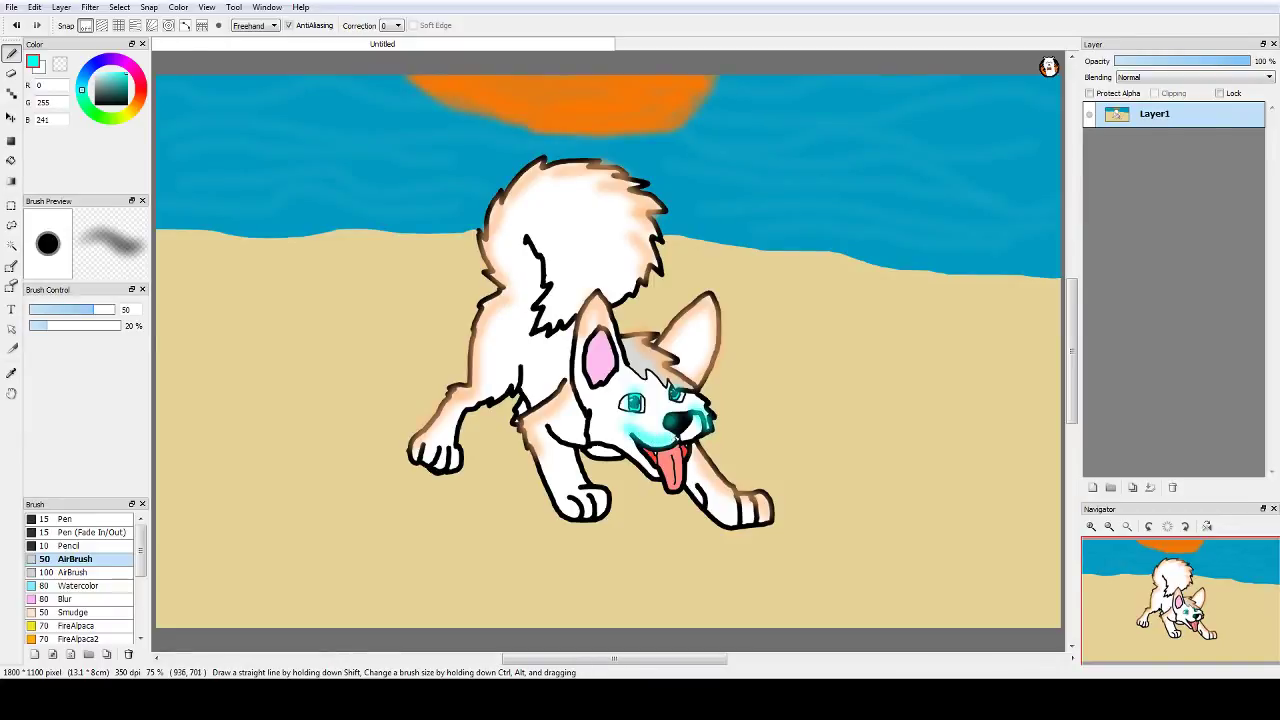
key("ctrl+z")
key("ctrl+z")
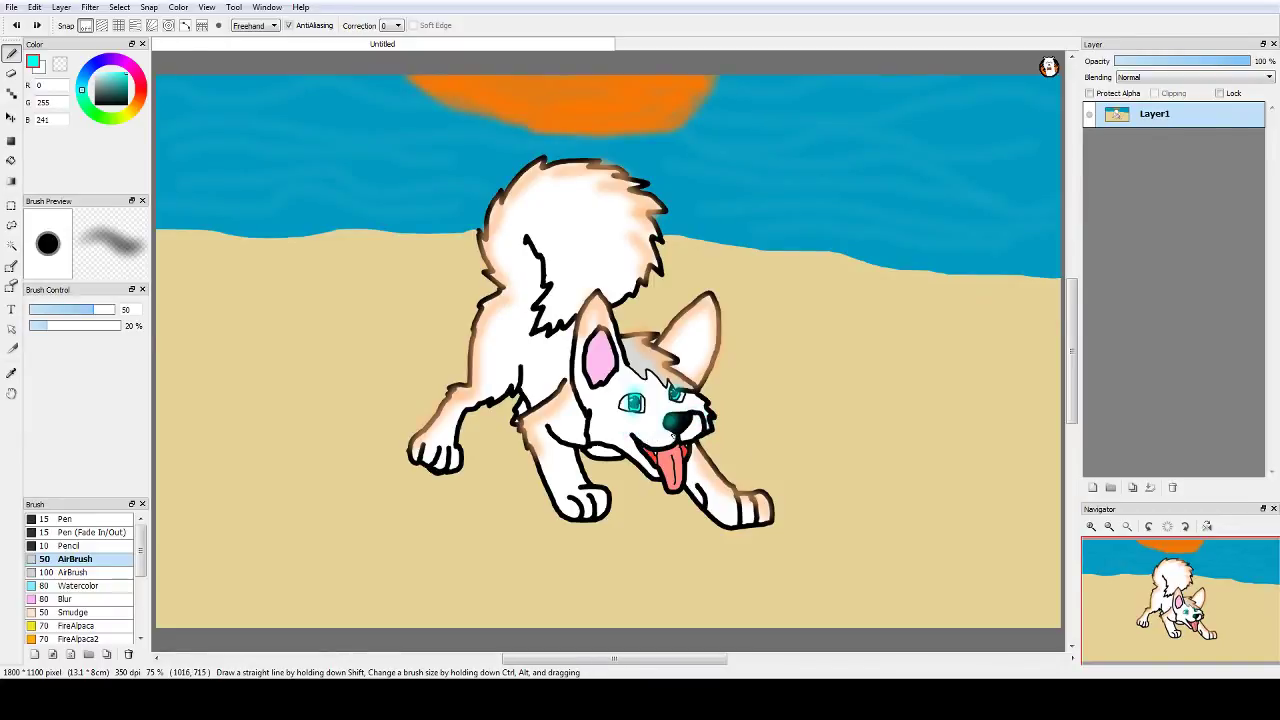
Step: Write a small handwritten signature in black on the sand near the canvas's lower right corner with the Pencil at size 5.1
left_click(97, 100)
left_click_drag(808, 466, 830, 456)
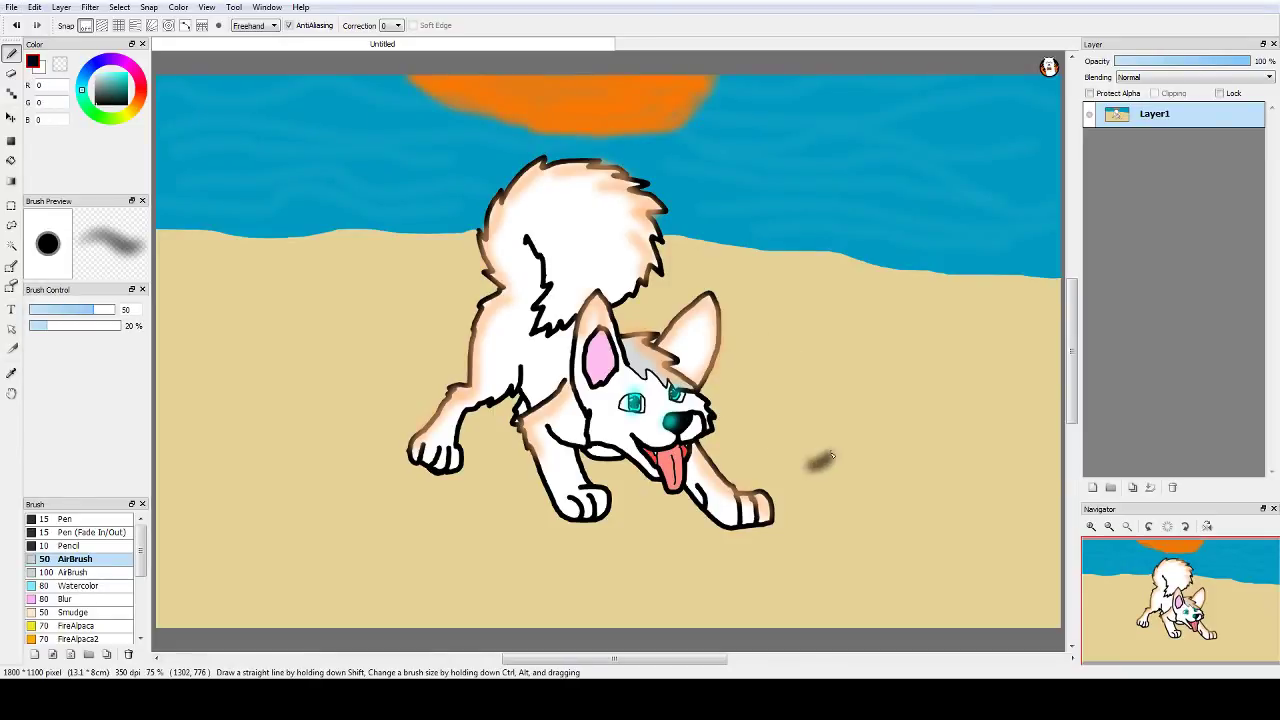
key("ctrl+z")
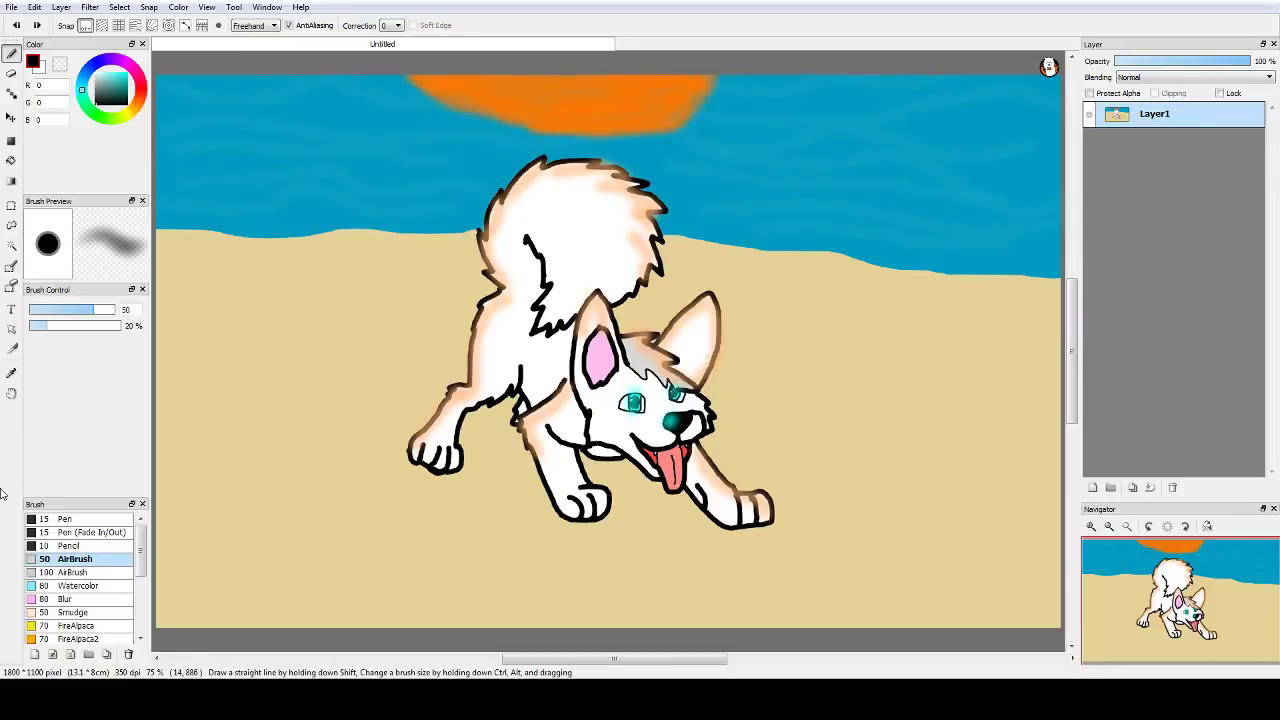
left_click(68, 546)
left_click(38, 312)
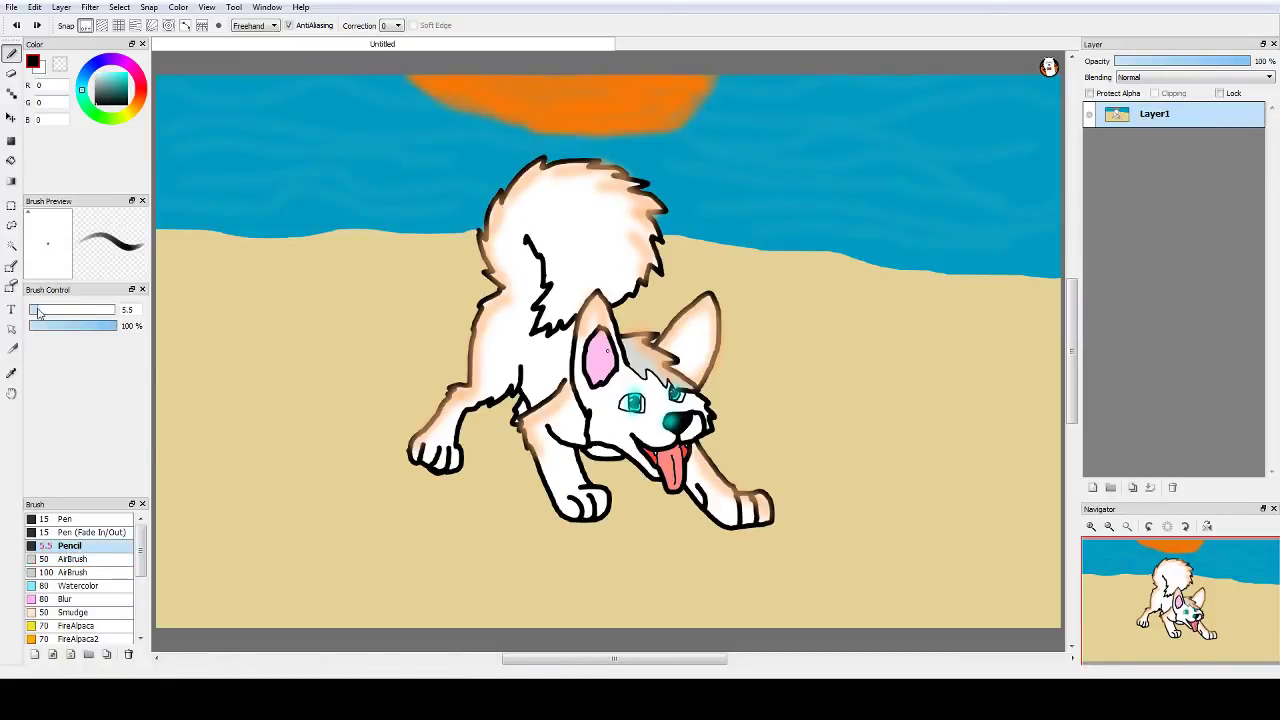
left_click_drag(38, 309, 36, 309)
left_click_drag(881, 567, 906, 568)
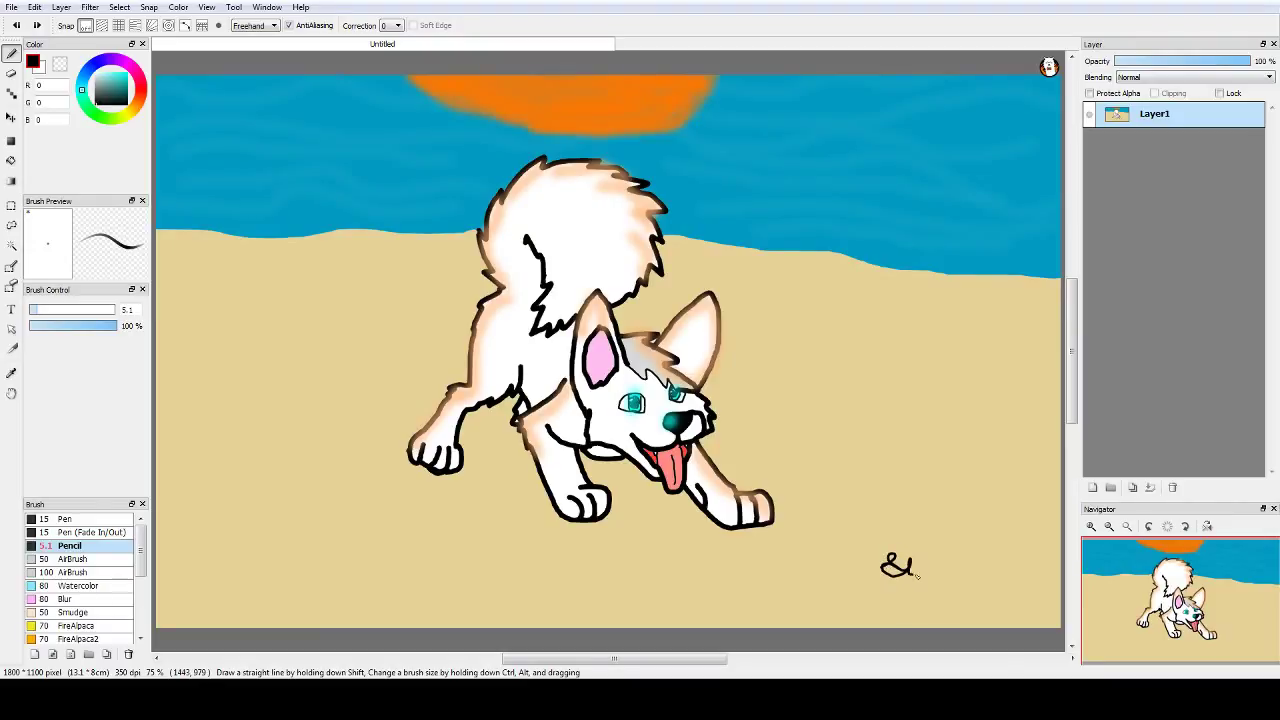
left_click_drag(915, 571, 932, 586)
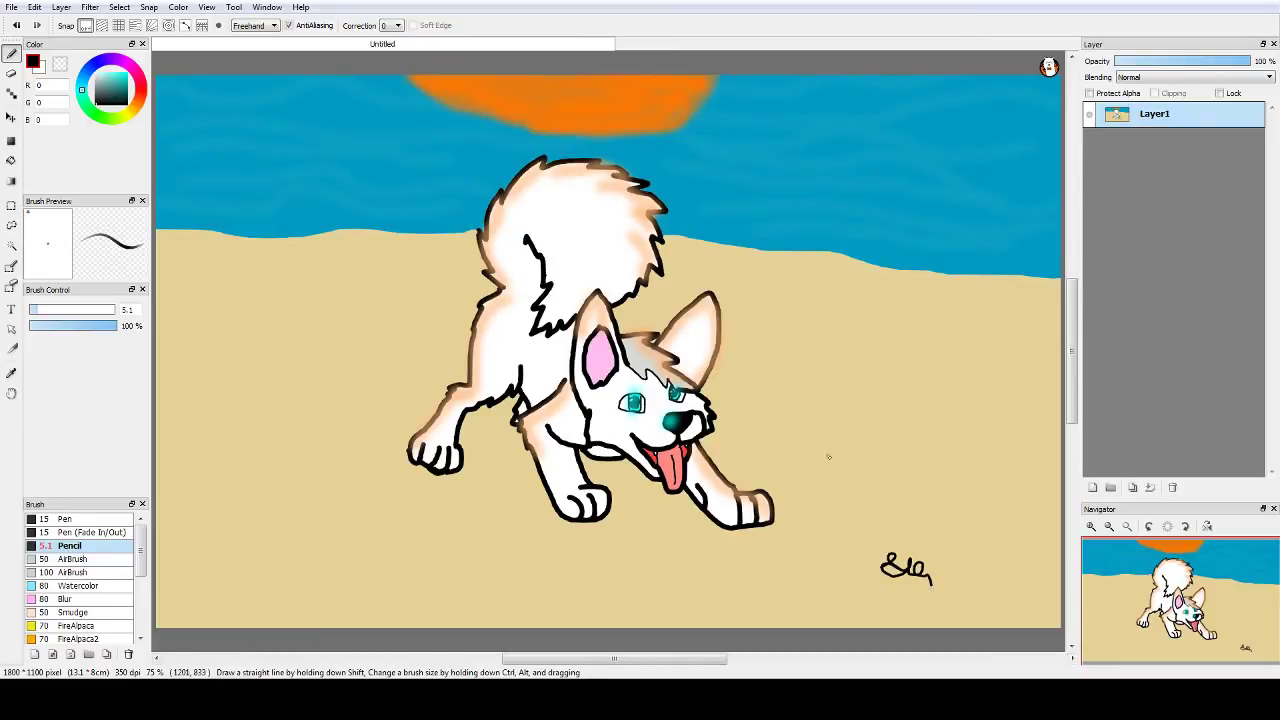